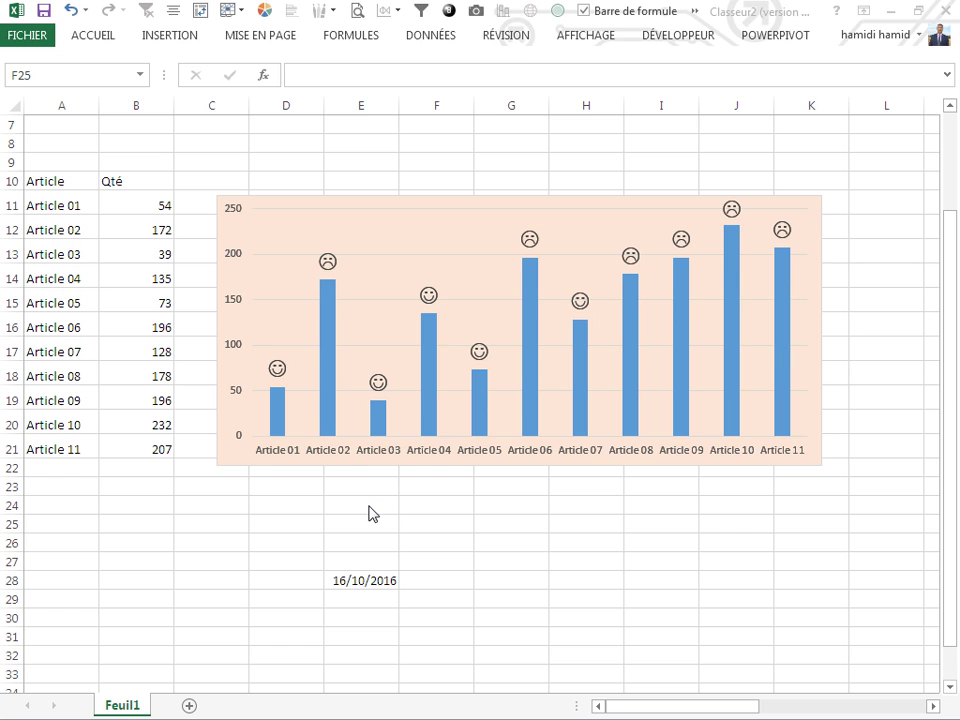
Inspect the random-number formula behind the quantities on the existing sheet.
click(436, 528)
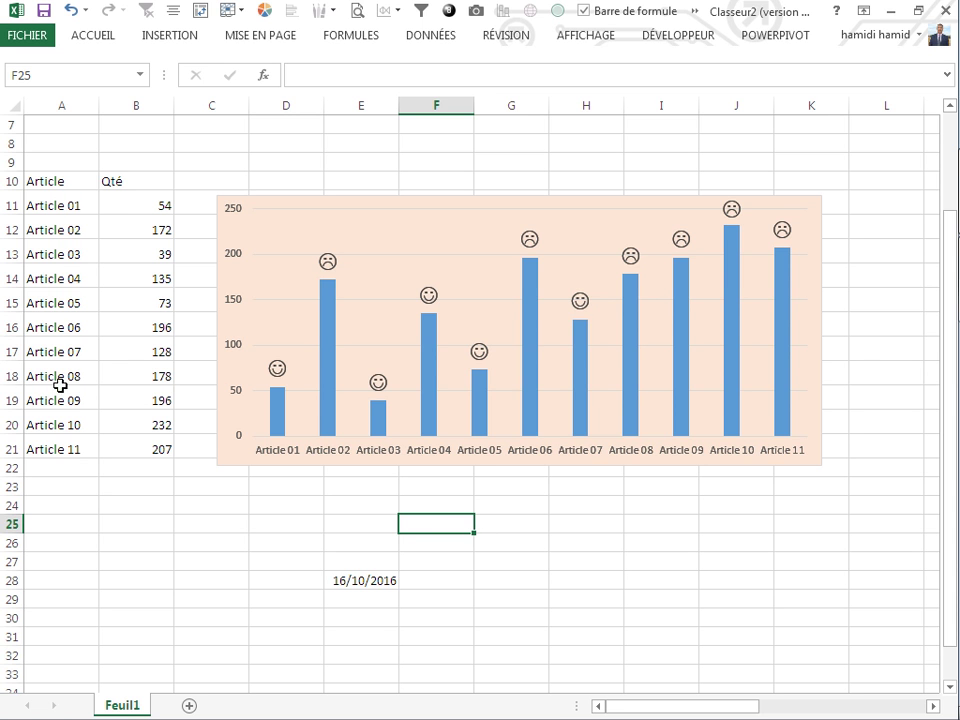
drag(130, 204, 134, 447)
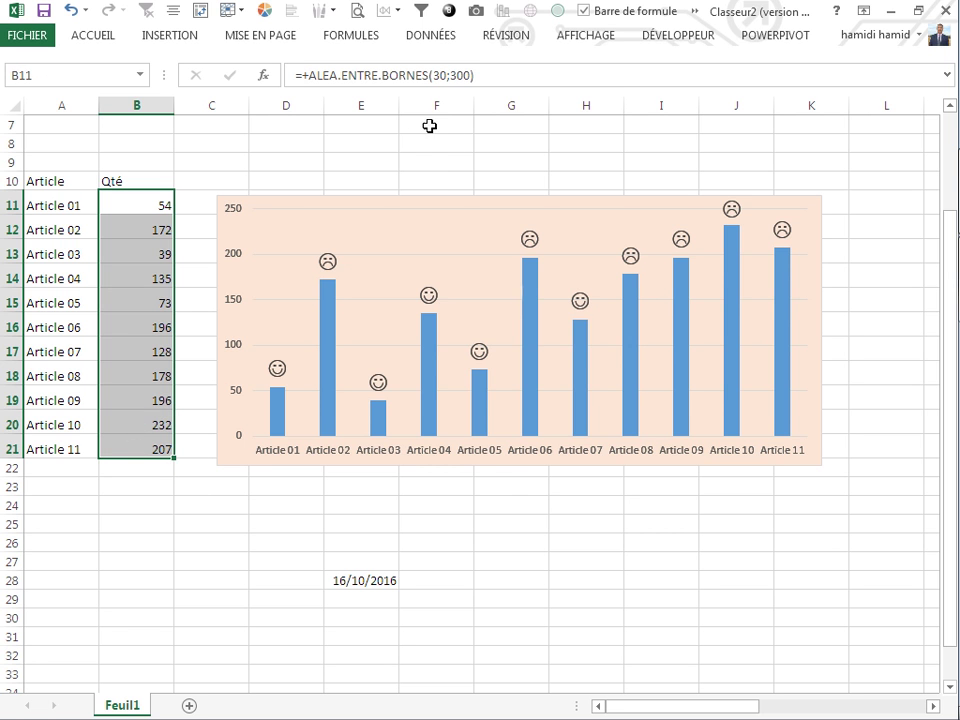
click(553, 549)
mouse_move(530, 366)
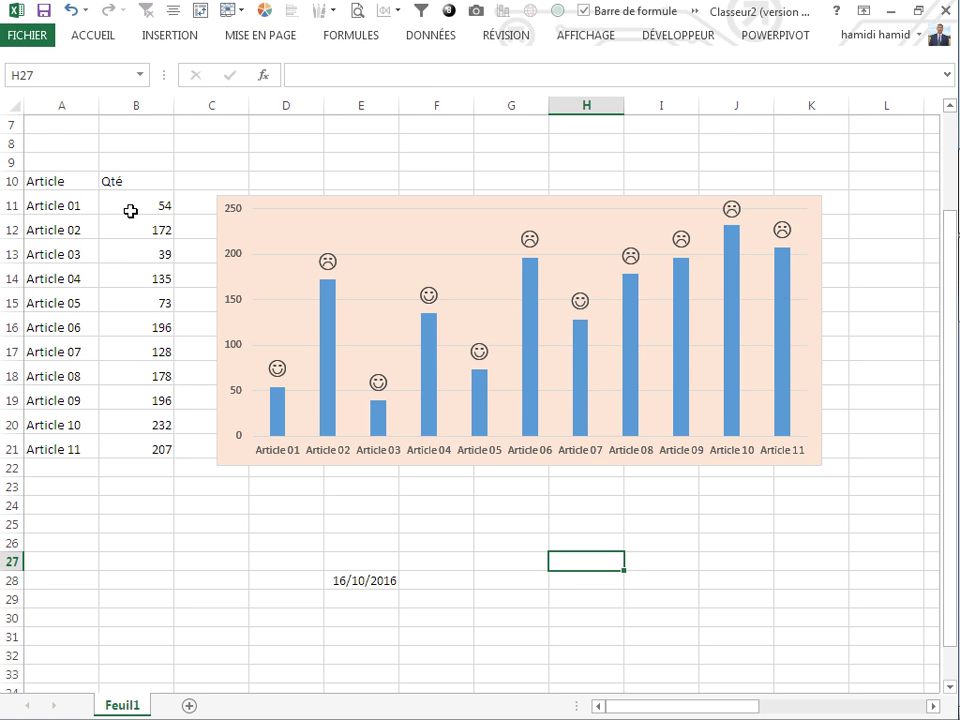
click(129, 254)
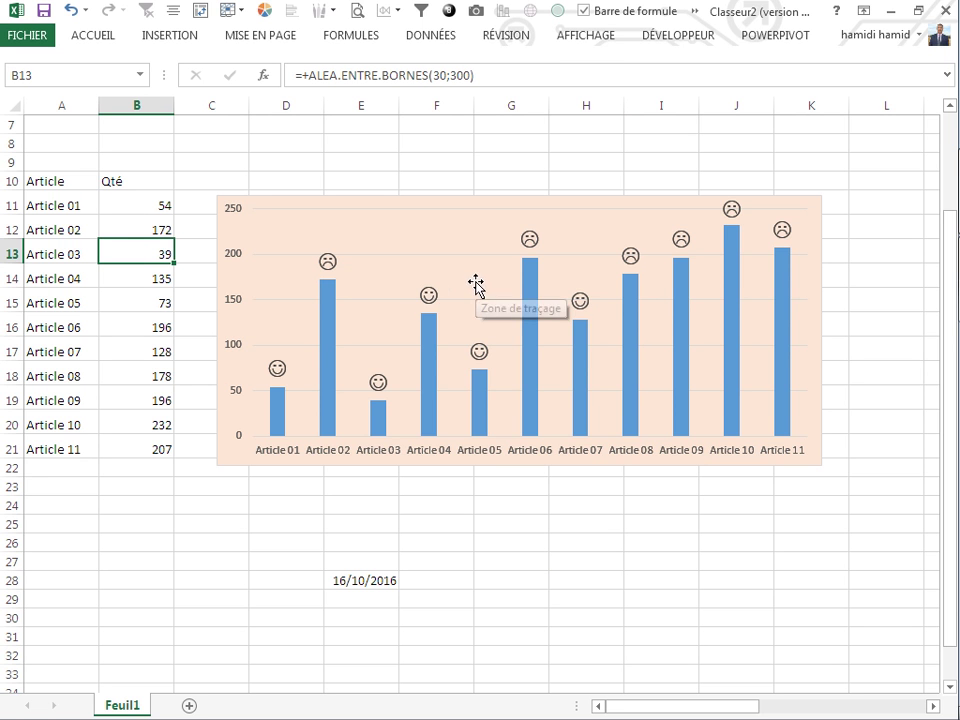
click(497, 506)
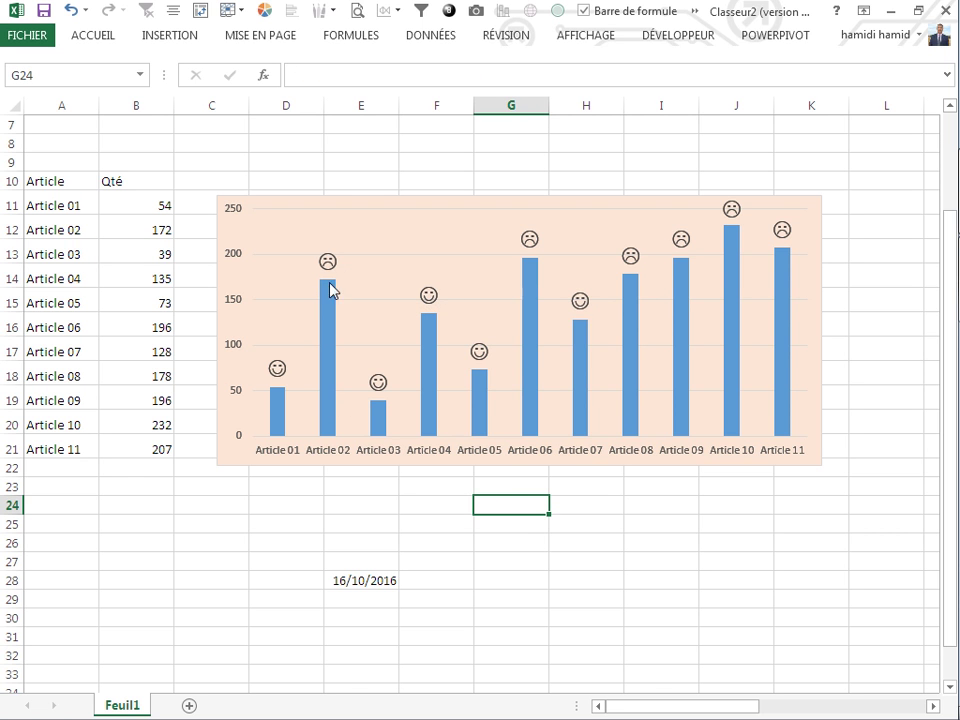
click(516, 530)
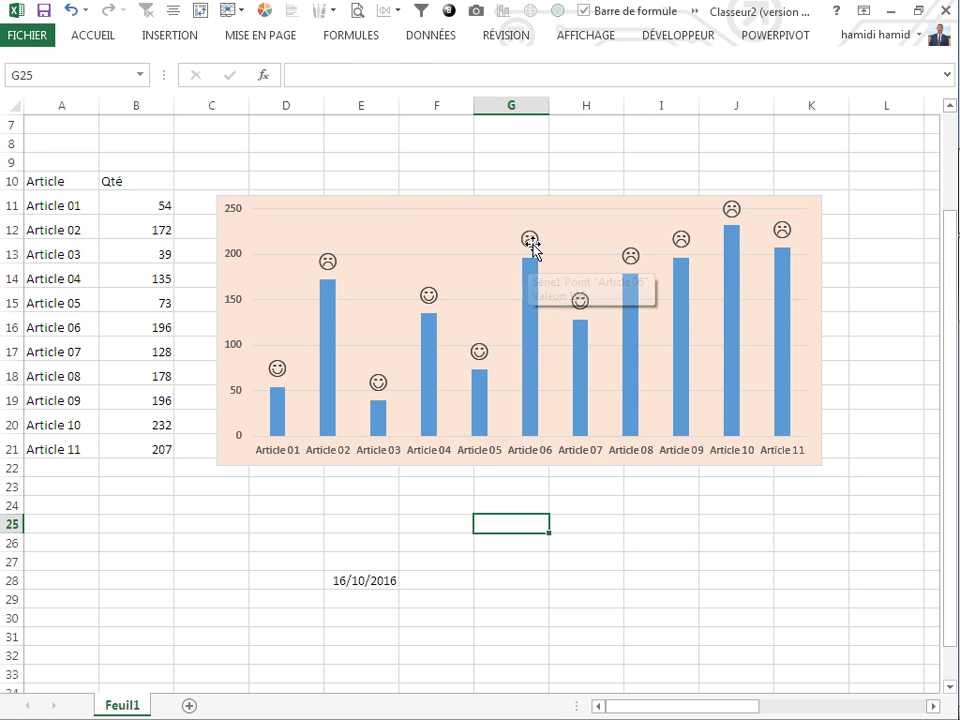
click(553, 521)
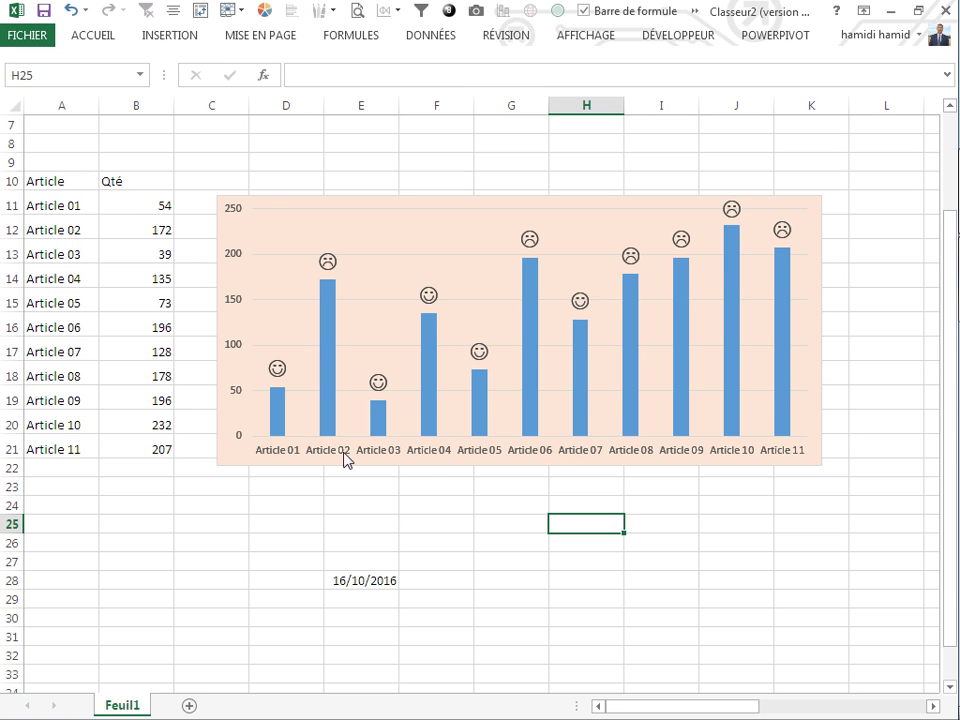
Add a new sheet and list Article1 through Article10 in A7:A16.
click(190, 700)
click(215, 482)
click(76, 240)
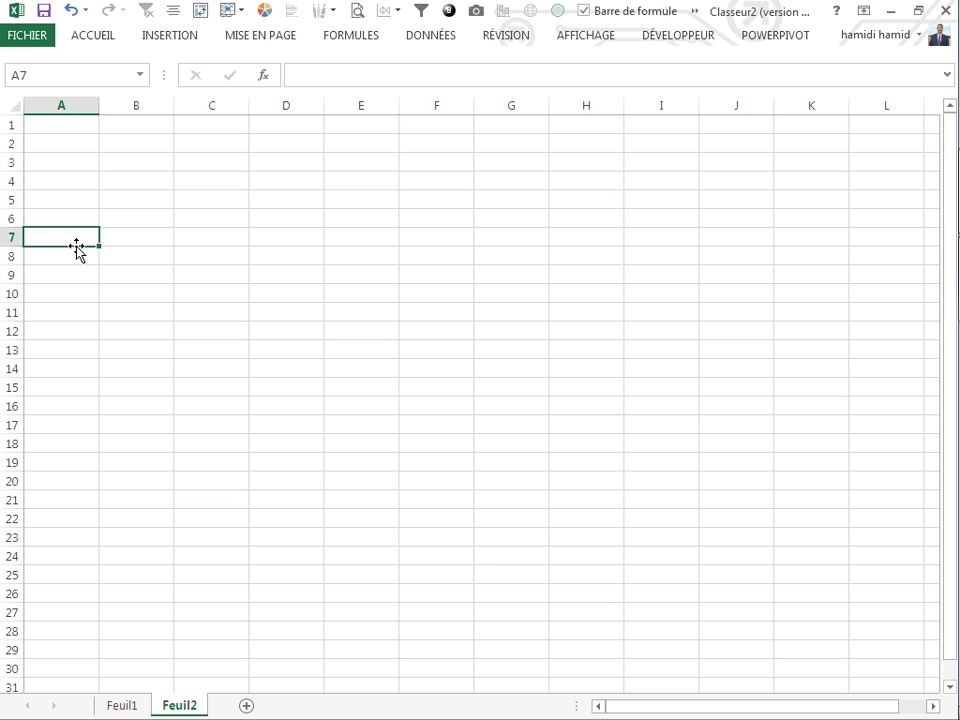
text(Artiuc)
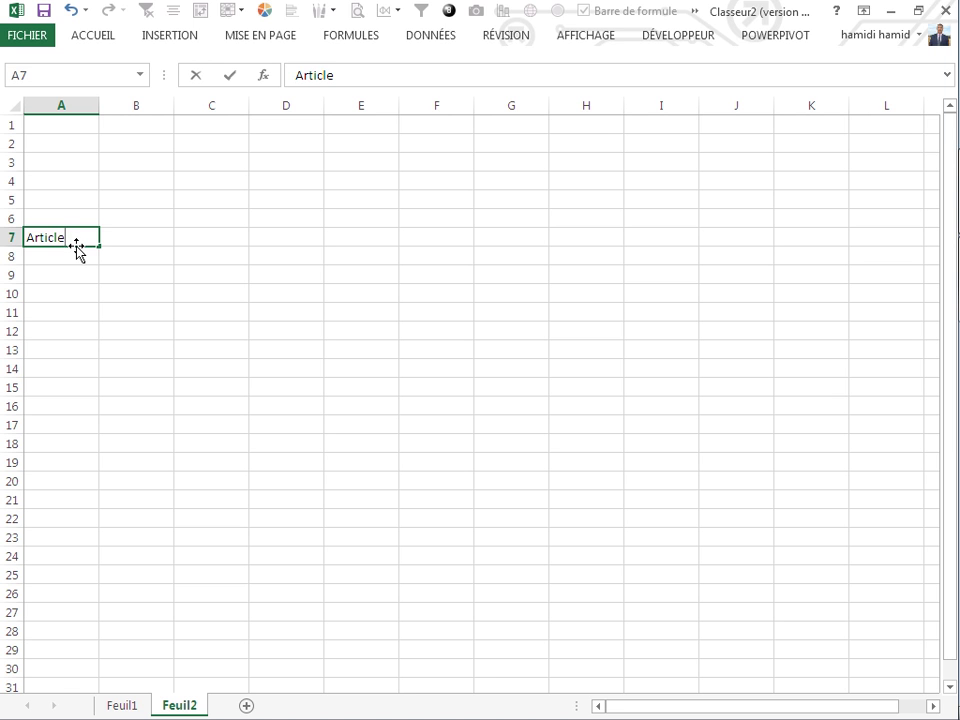
key(Return)
key(Return)
key(Return)
click(73, 238)
double_click(78, 238)
click(180, 325)
click(62, 237)
drag(98, 246, 88, 441)
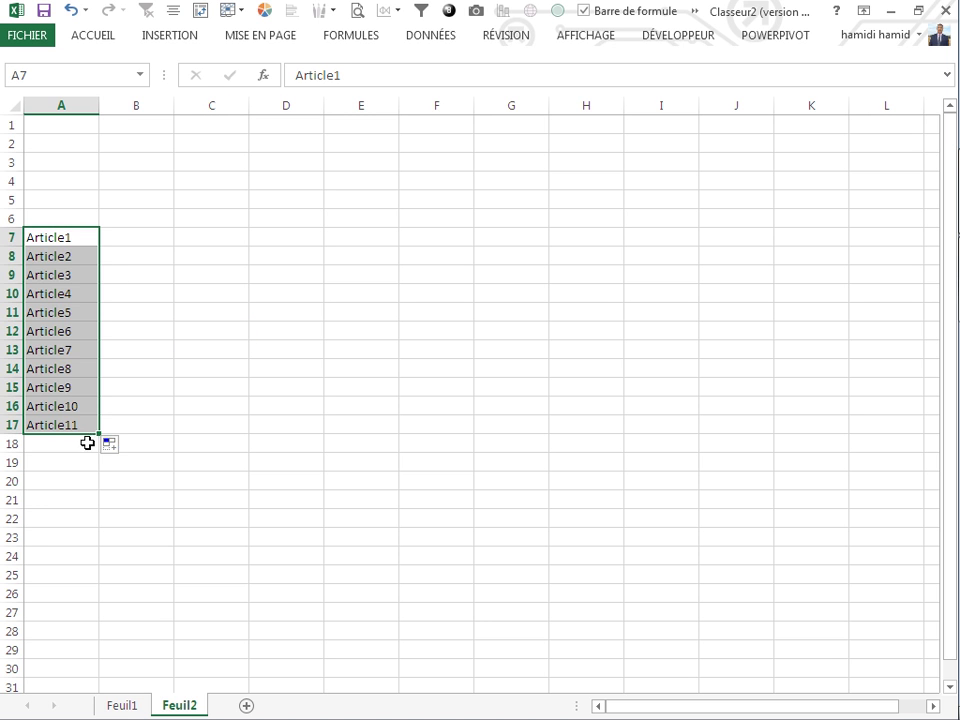
click(88, 425)
key(Delete)
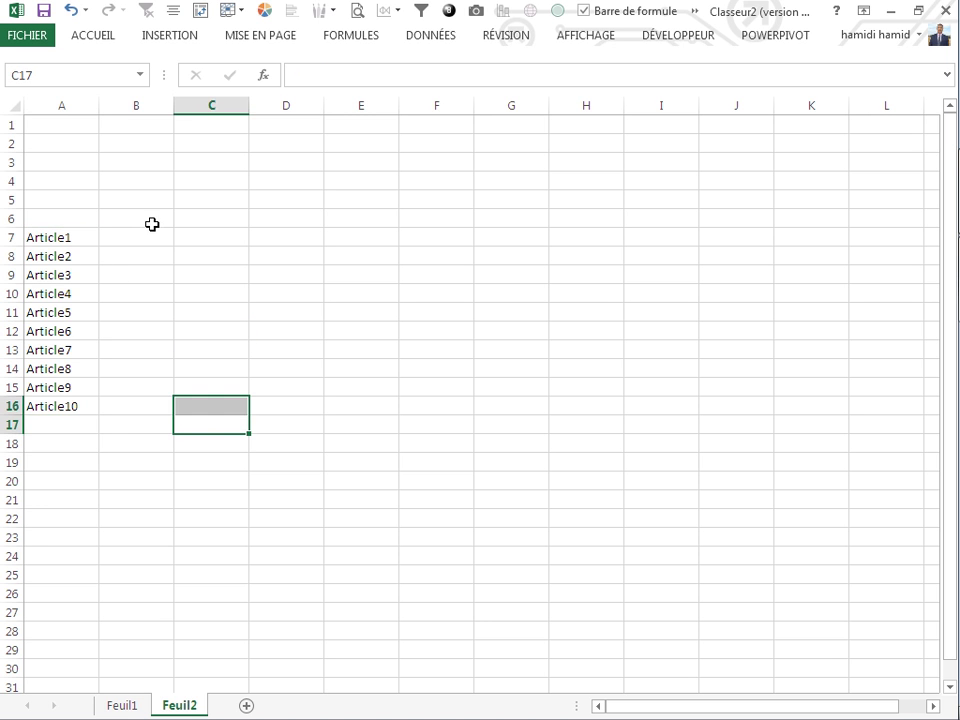
Fill B7:B16 at once with =ALEA.ENTRE.BORNES(20;100) random quantities.
drag(131, 237, 130, 406)
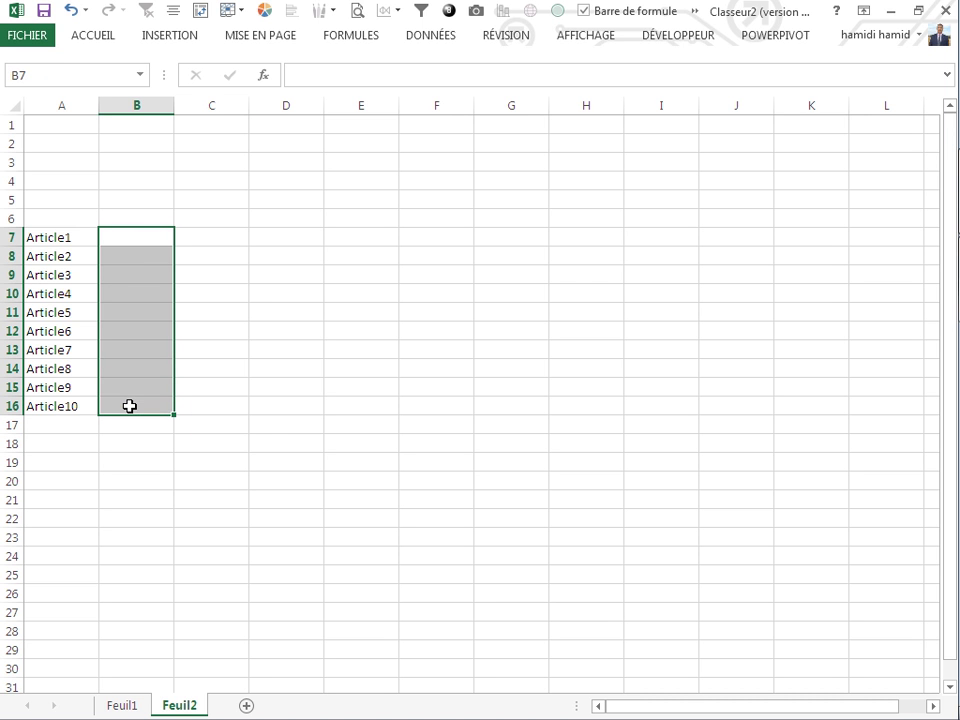
text(=al)
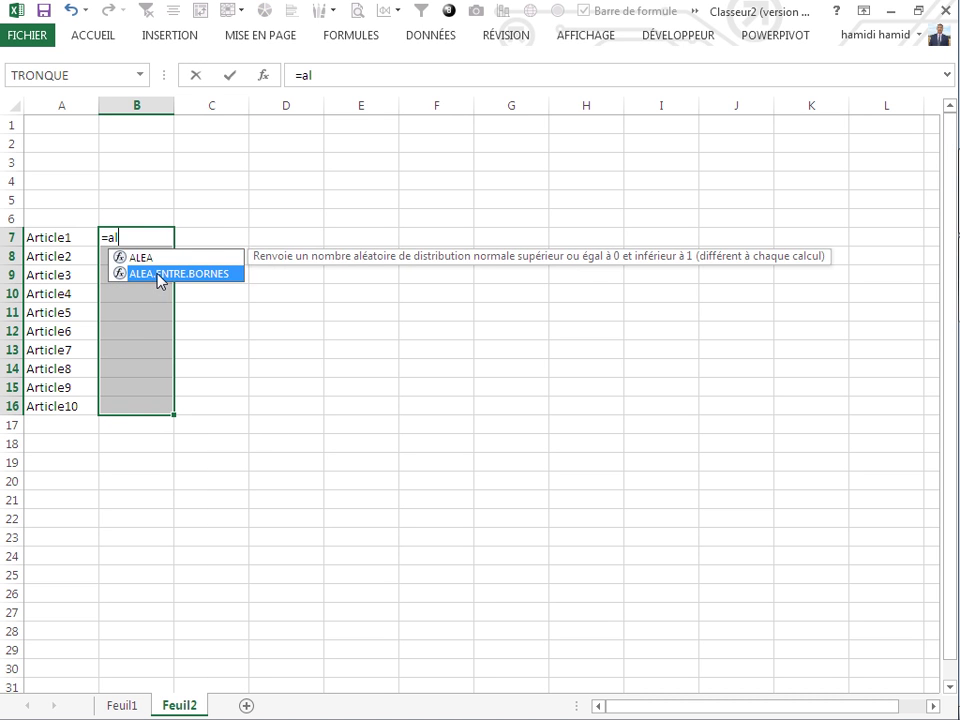
double_click(157, 273)
text(20;100)
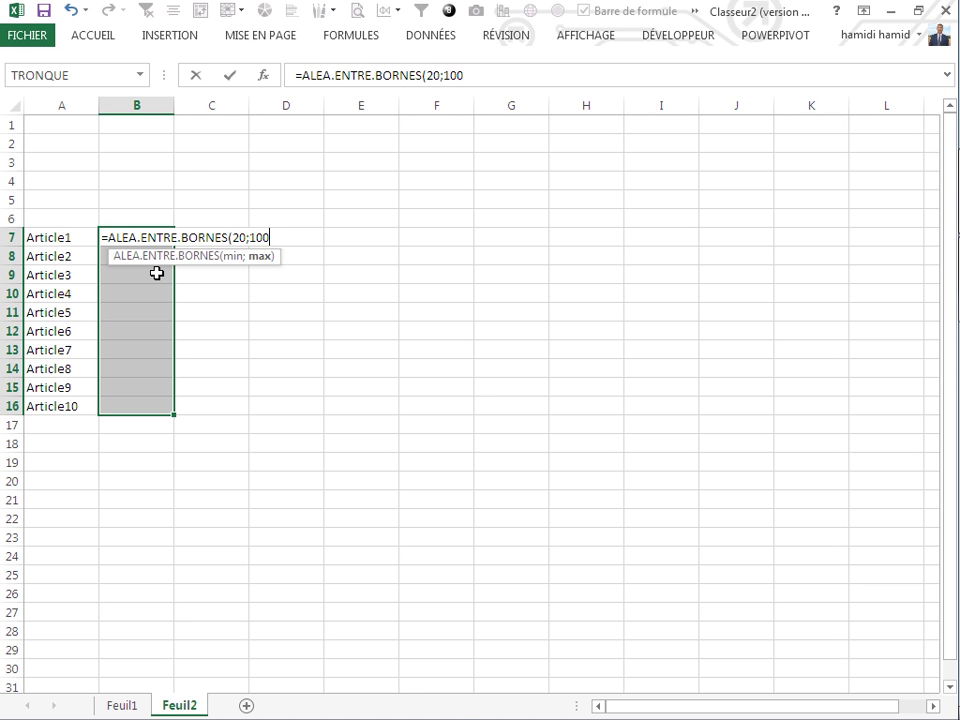
key(ctrl+Return)
click(315, 330)
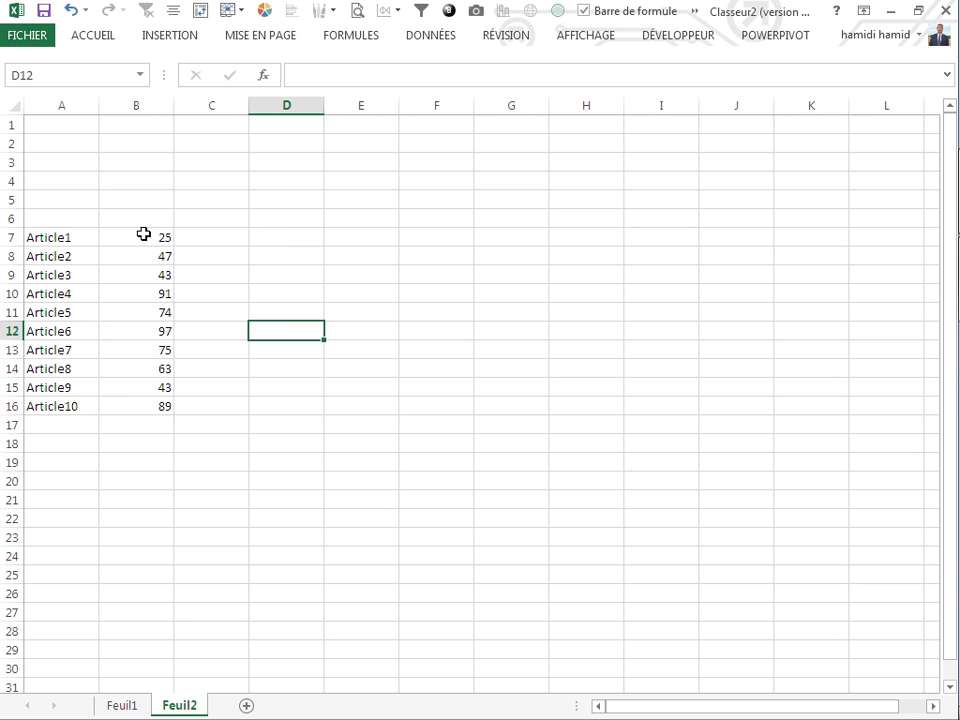
click(64, 220)
click(252, 255)
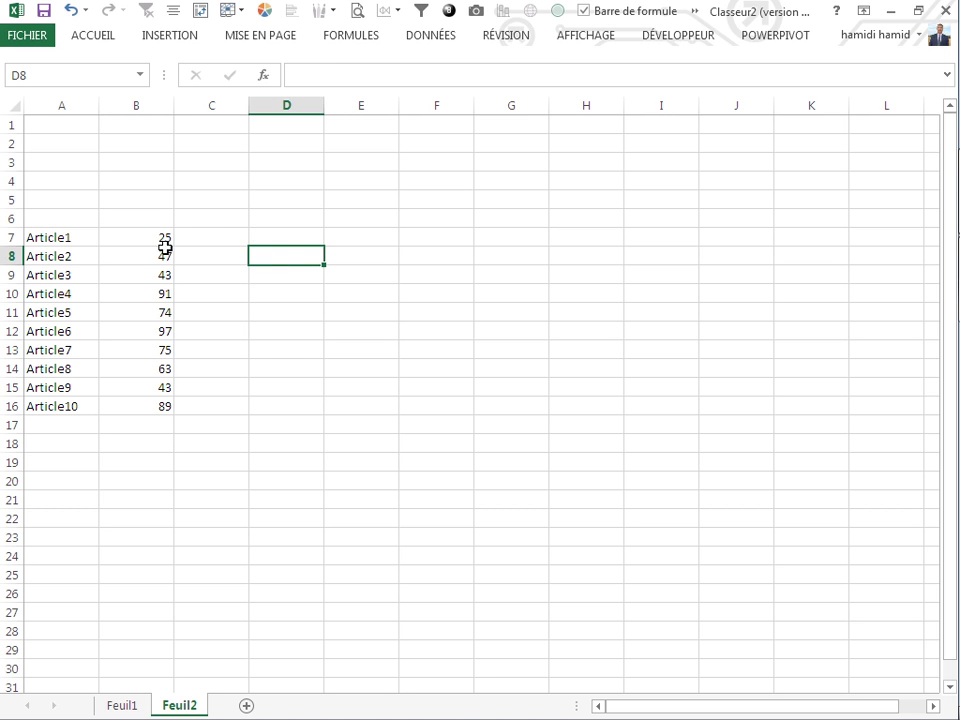
click(199, 238)
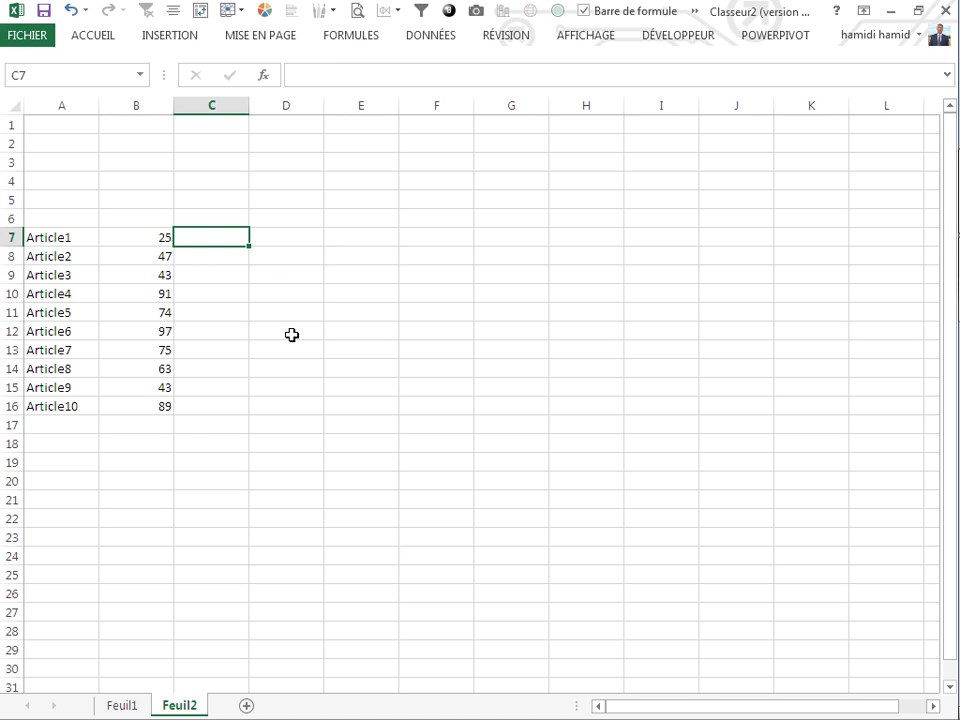
Chart A7:B16 as a clustered column chart without a title, placed beside the table.
drag(77, 238, 111, 403)
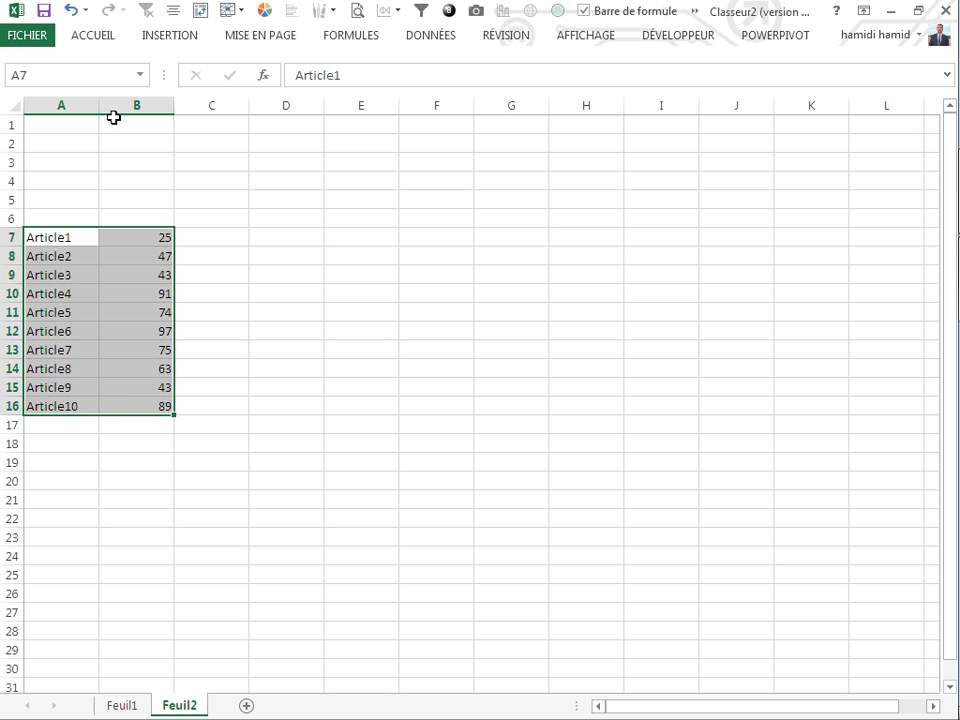
click(165, 37)
click(294, 64)
click(302, 120)
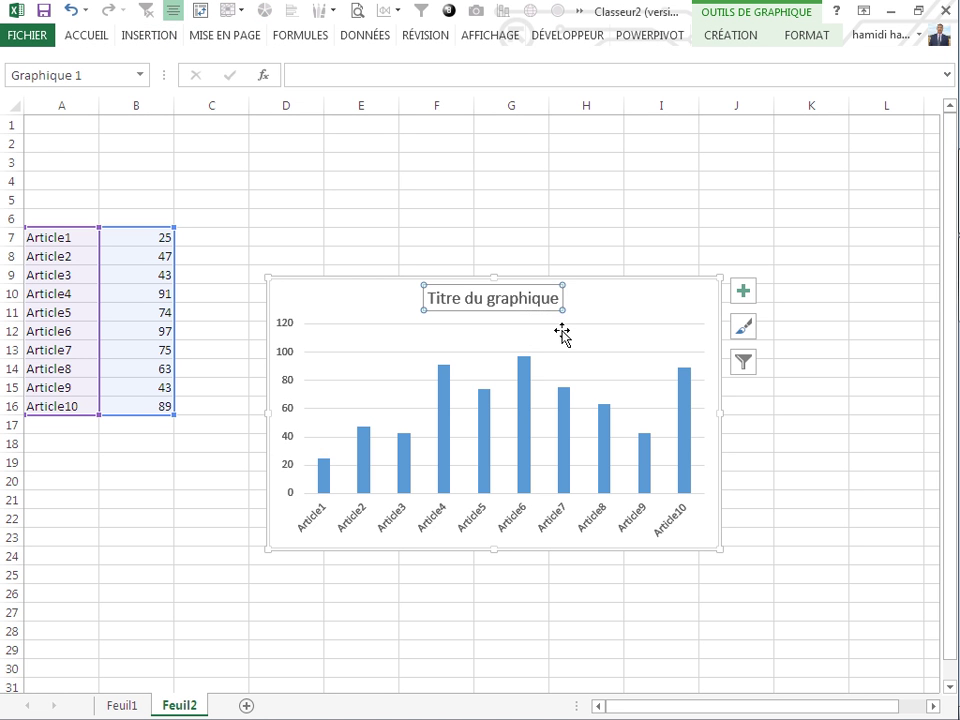
key(Delete)
mouse_move(604, 279)
mouse_down()
mouse_move(643, 163)
mouse_move(648, 176)
mouse_up()
Enter =SI(B7<MOYENNE($B$7:$B$16);"L";"J") in C7.
click(212, 242)
text(=si()
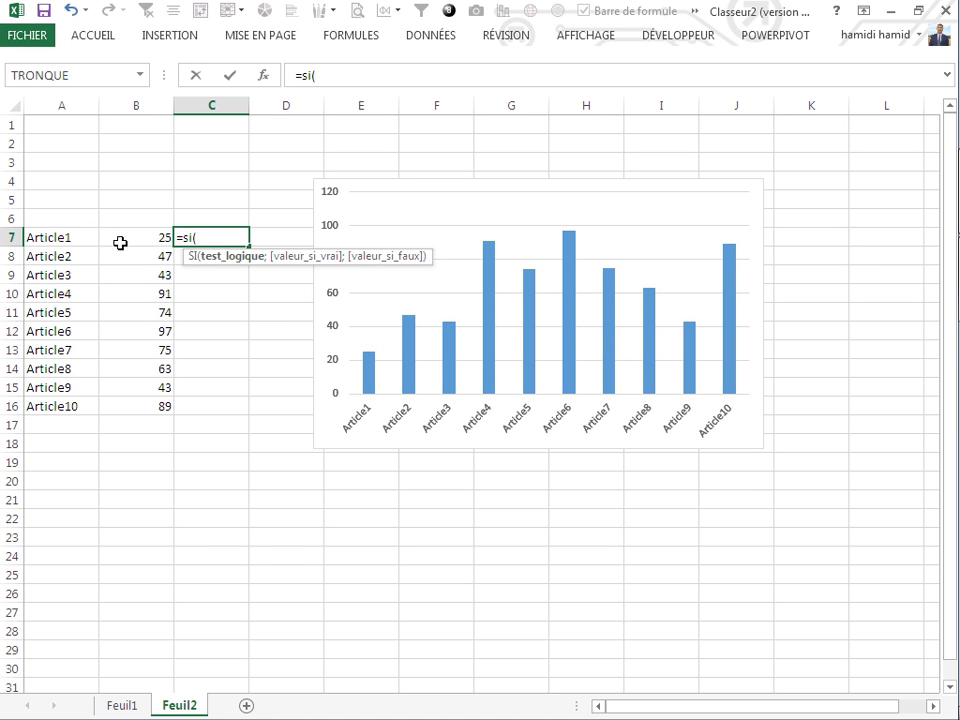
click(124, 239)
text(<)
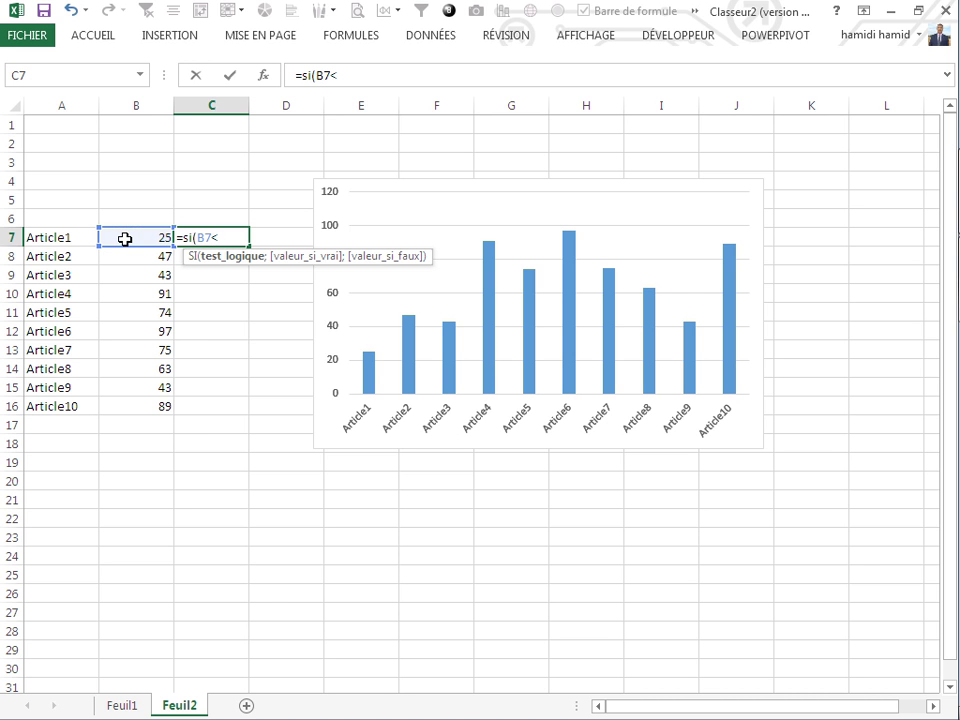
text(mo)
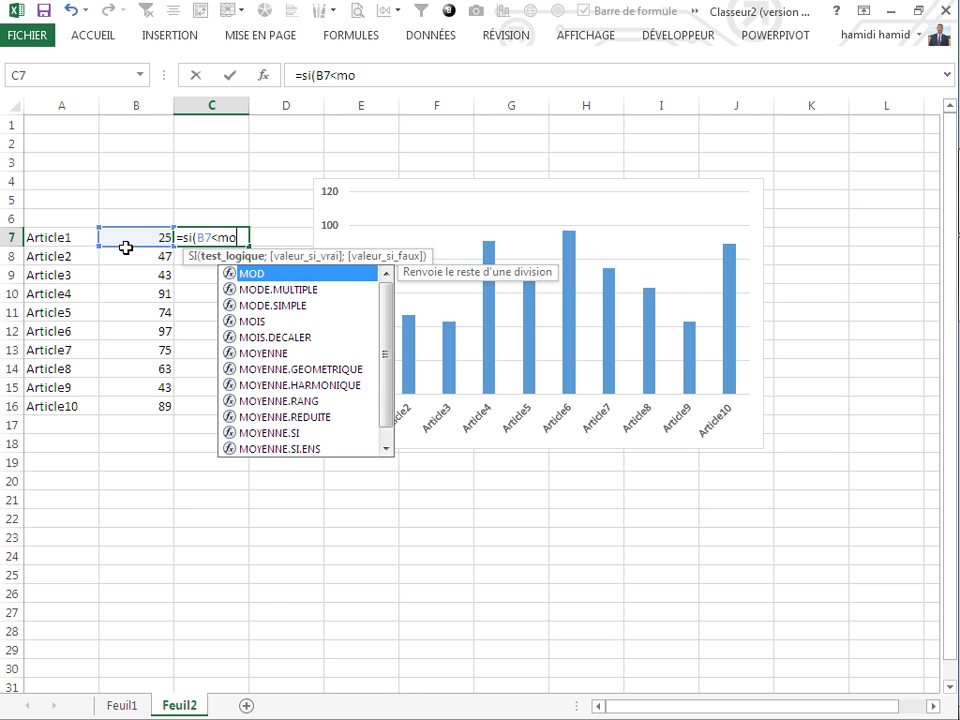
text(y)
key(Tab)
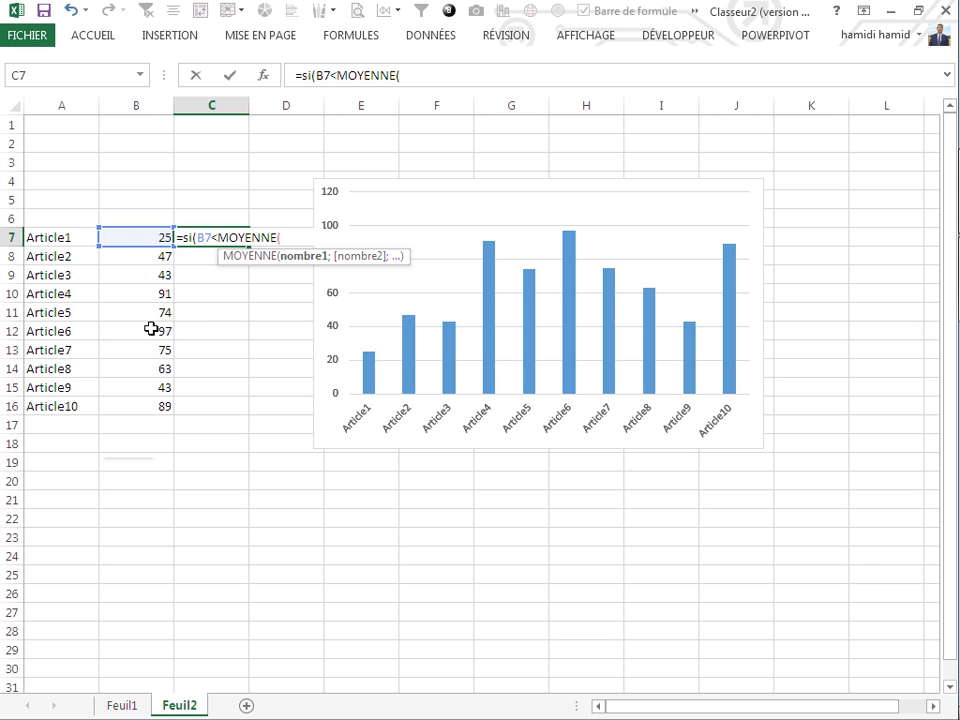
drag(150, 240, 153, 412)
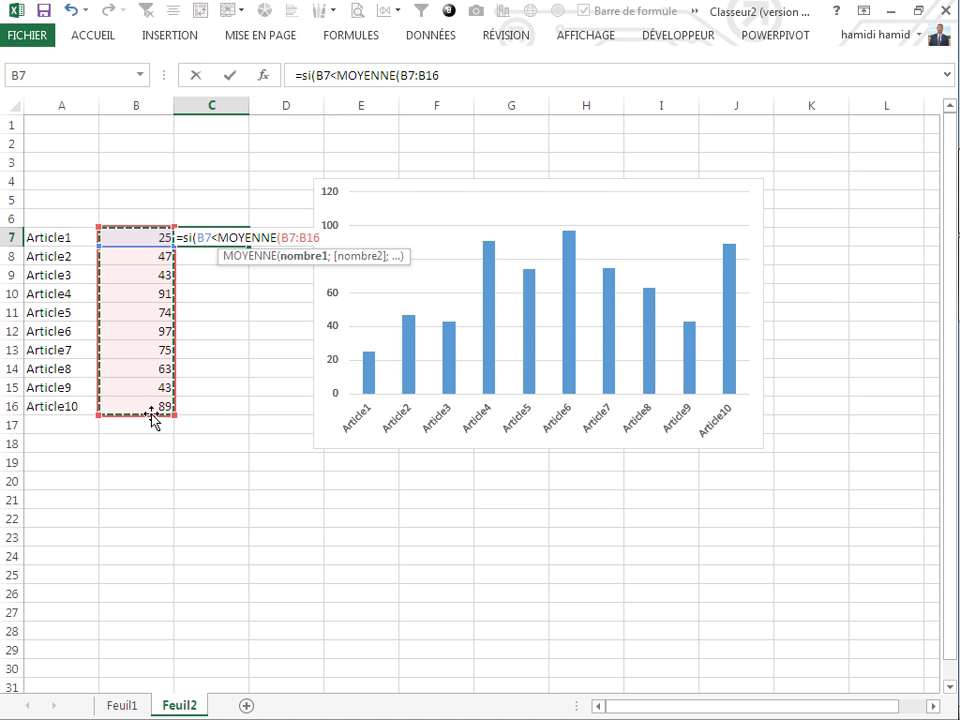
key(F4)
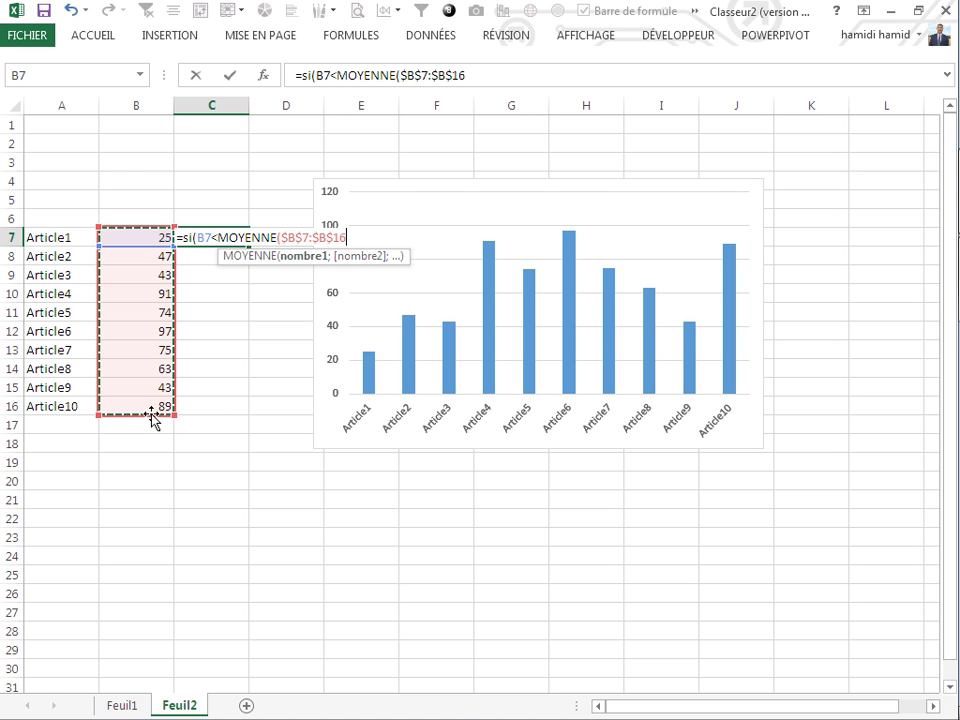
text(;"L)
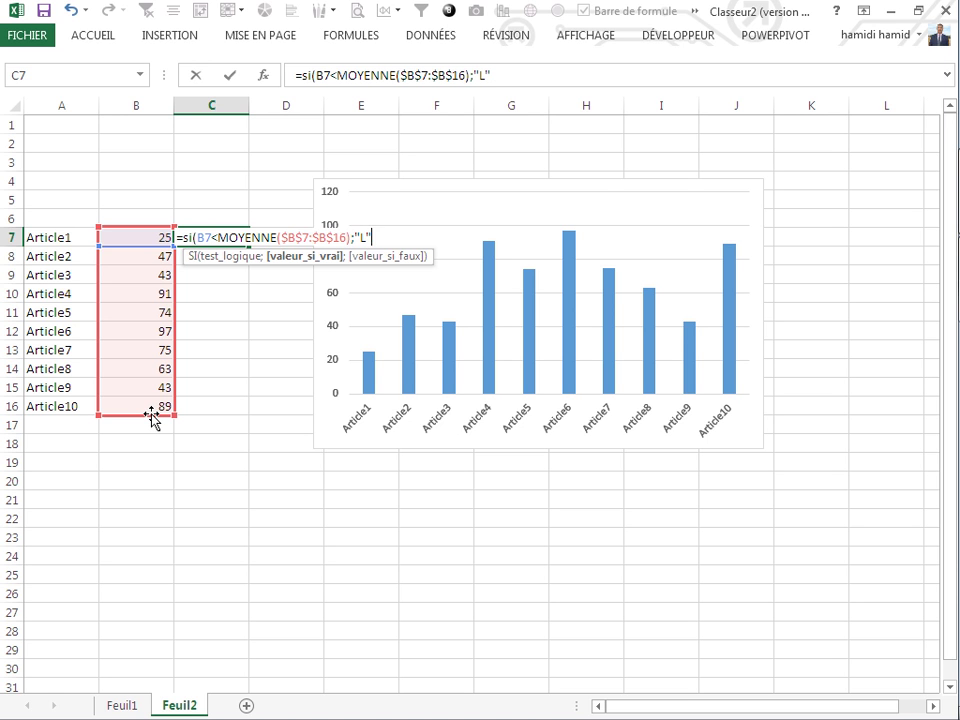
text(;)
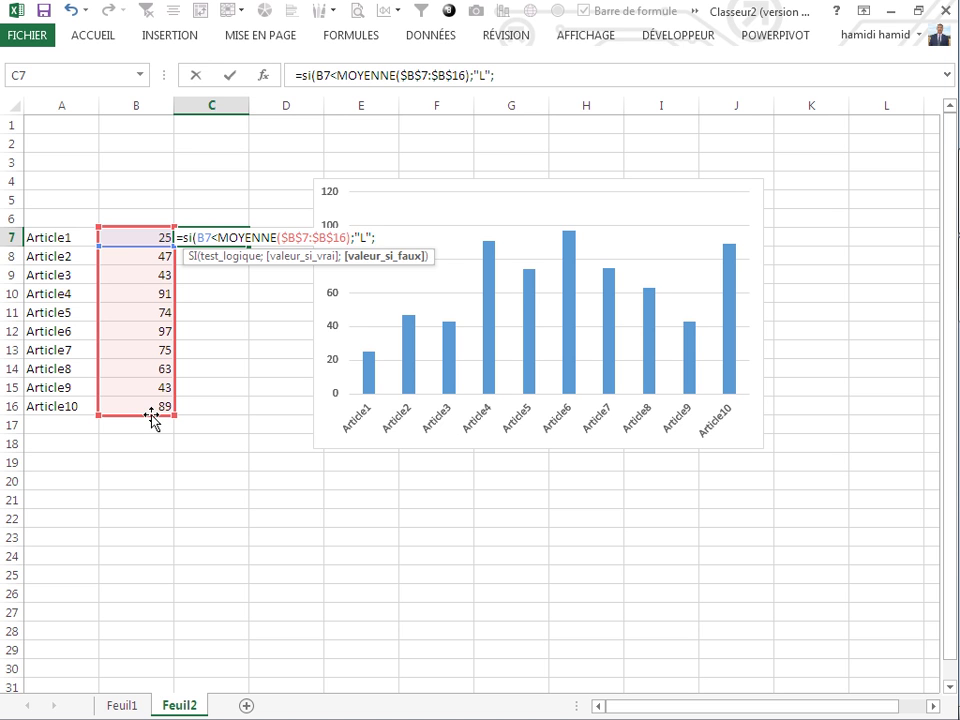
text(j)
key(BackSpace)
key(Return)
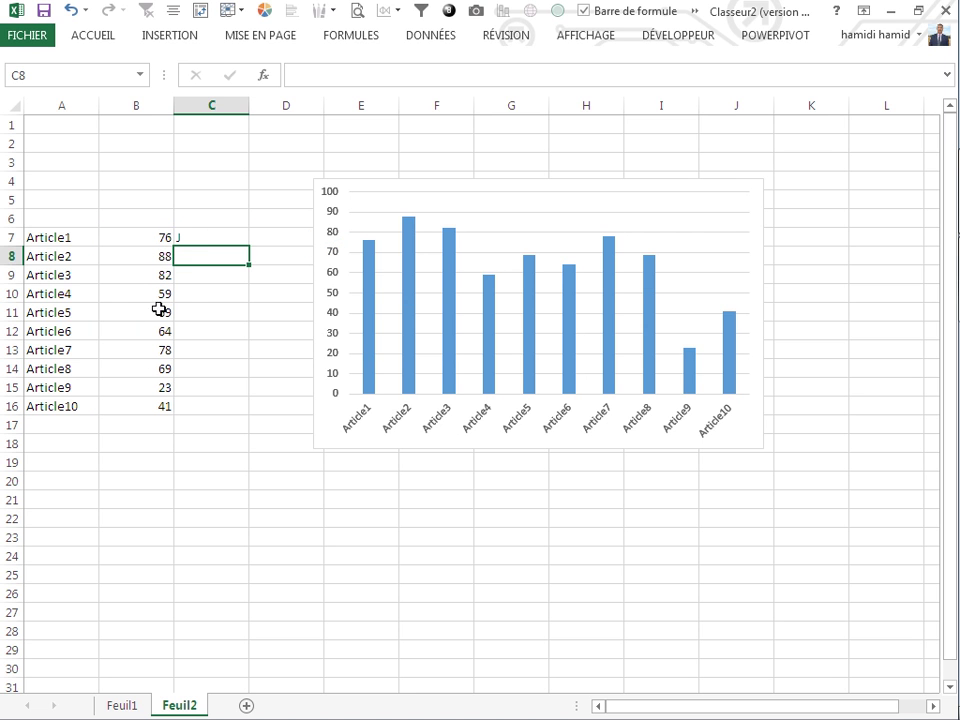
Copy the C7 formula down to C16.
click(202, 240)
drag(253, 246, 247, 412)
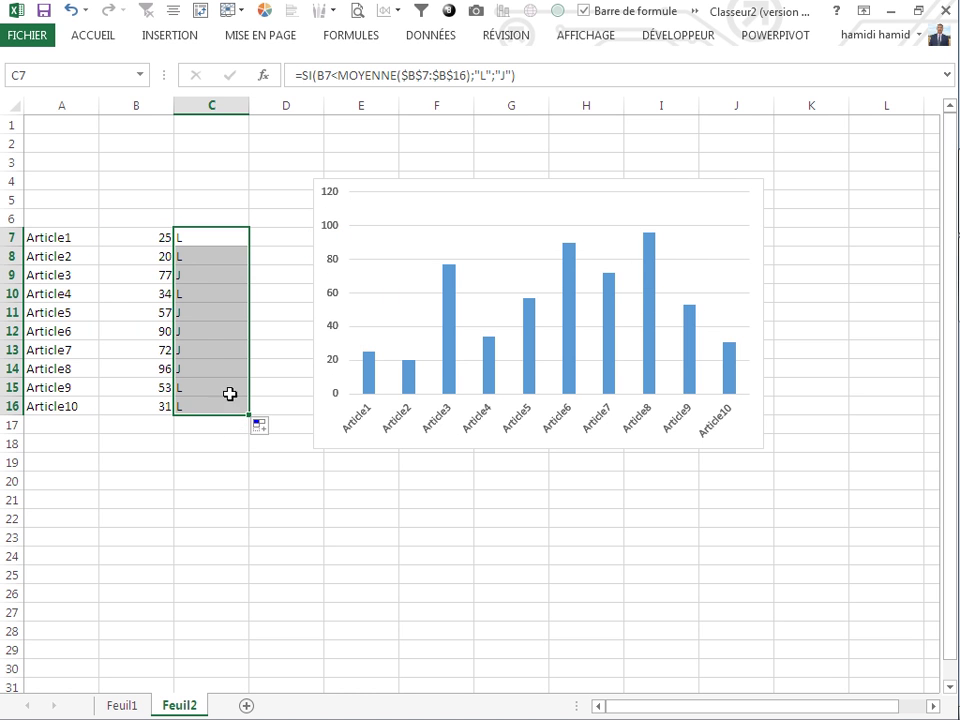
click(571, 286)
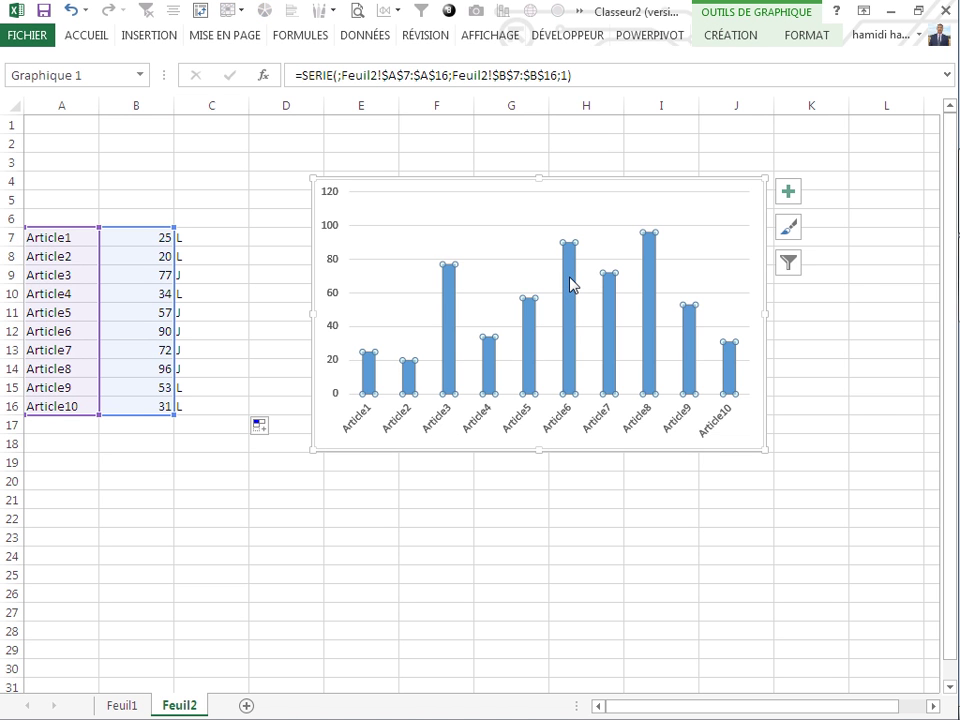
Add value data labels above the bars and open the data label formatting pane.
right_click(571, 285)
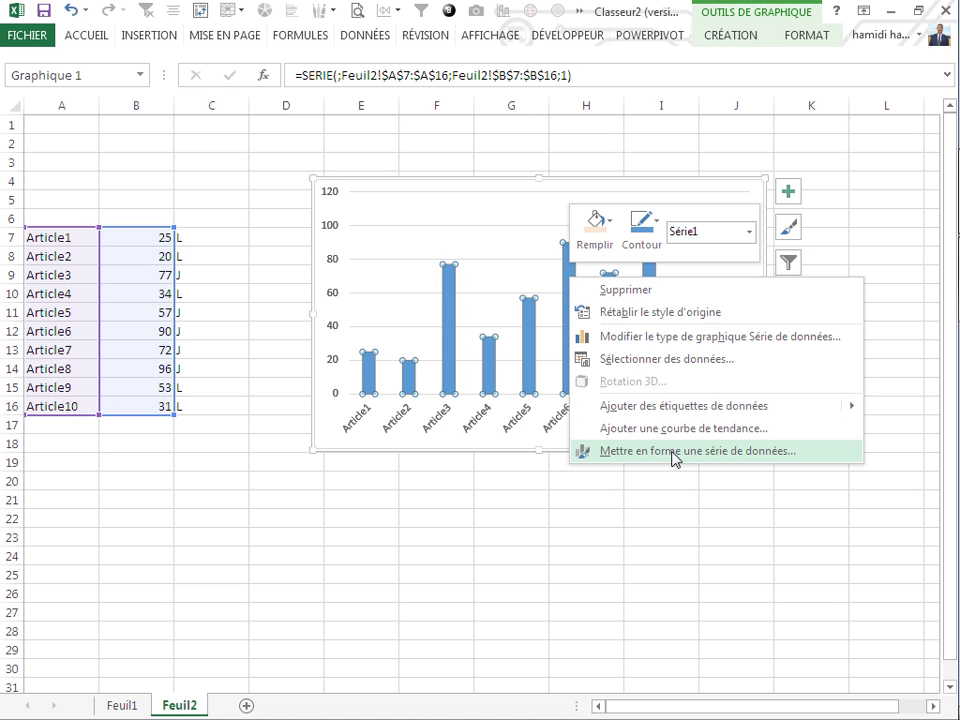
click(598, 410)
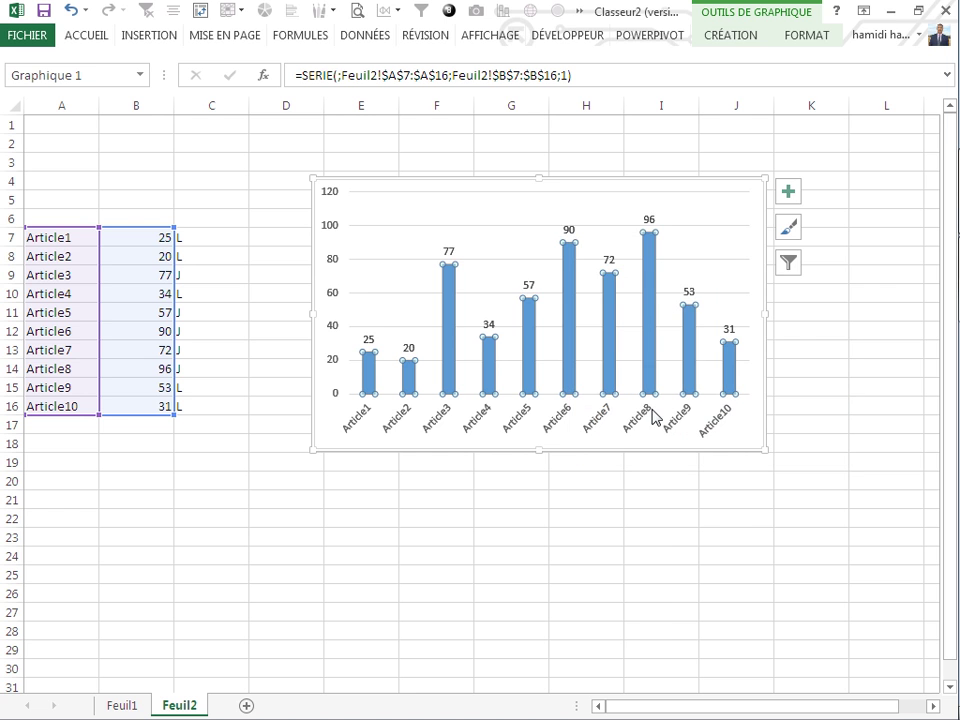
click(529, 288)
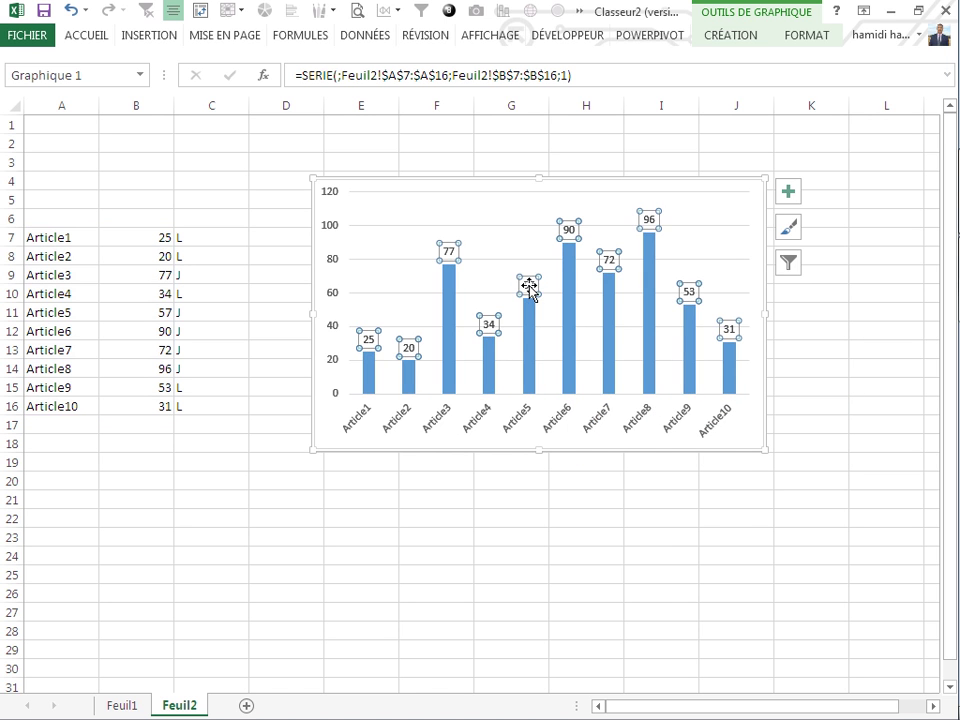
right_click(530, 288)
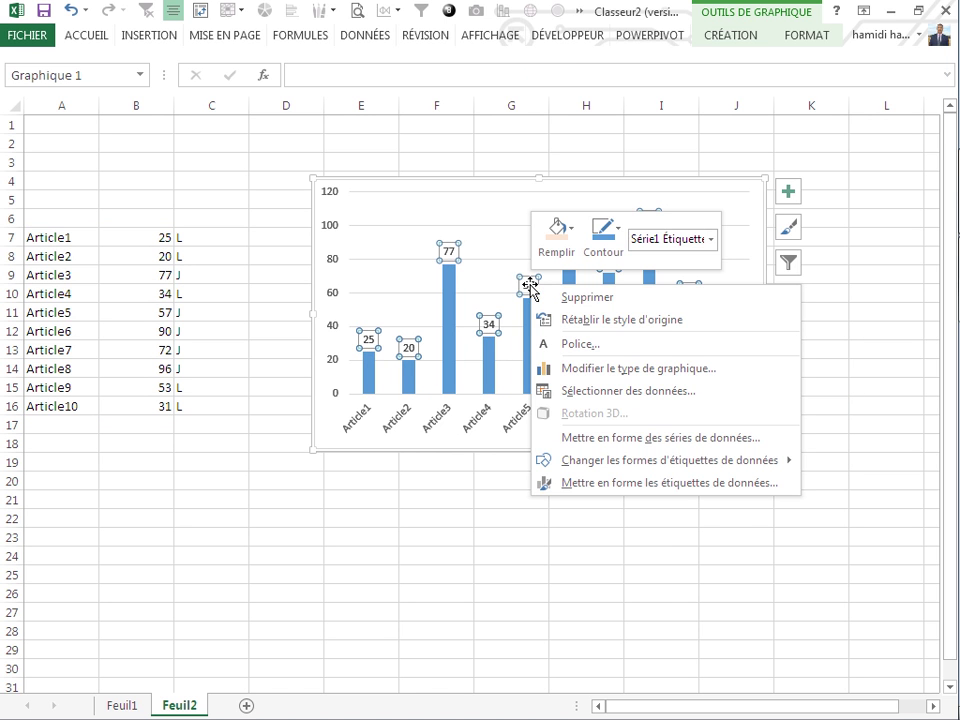
click(619, 484)
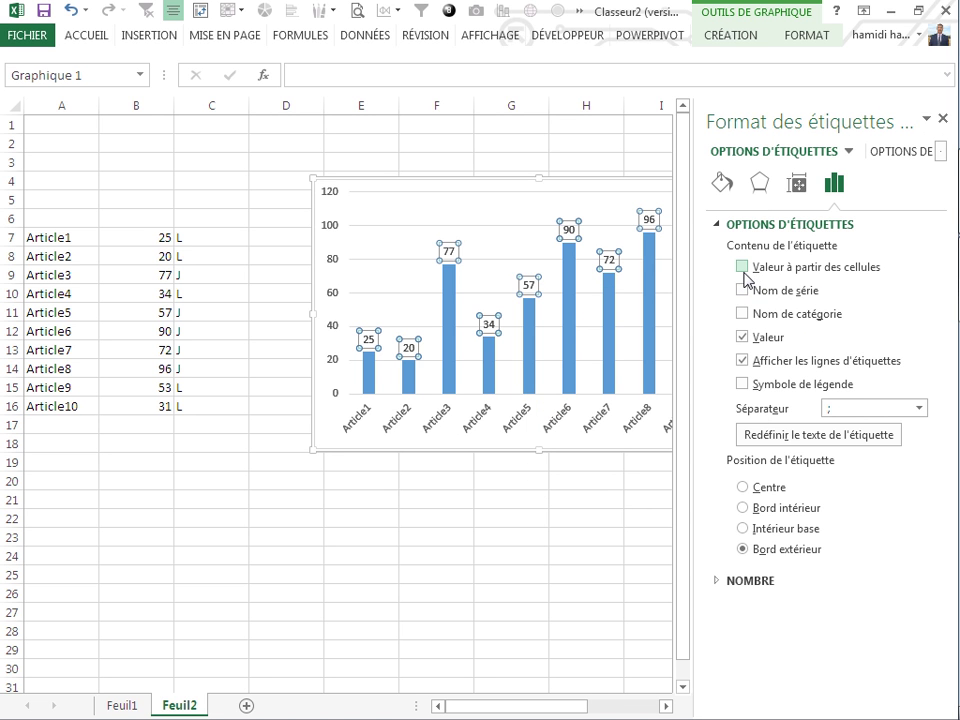
Make the bar labels take their text from cells C7:C16.
click(742, 268)
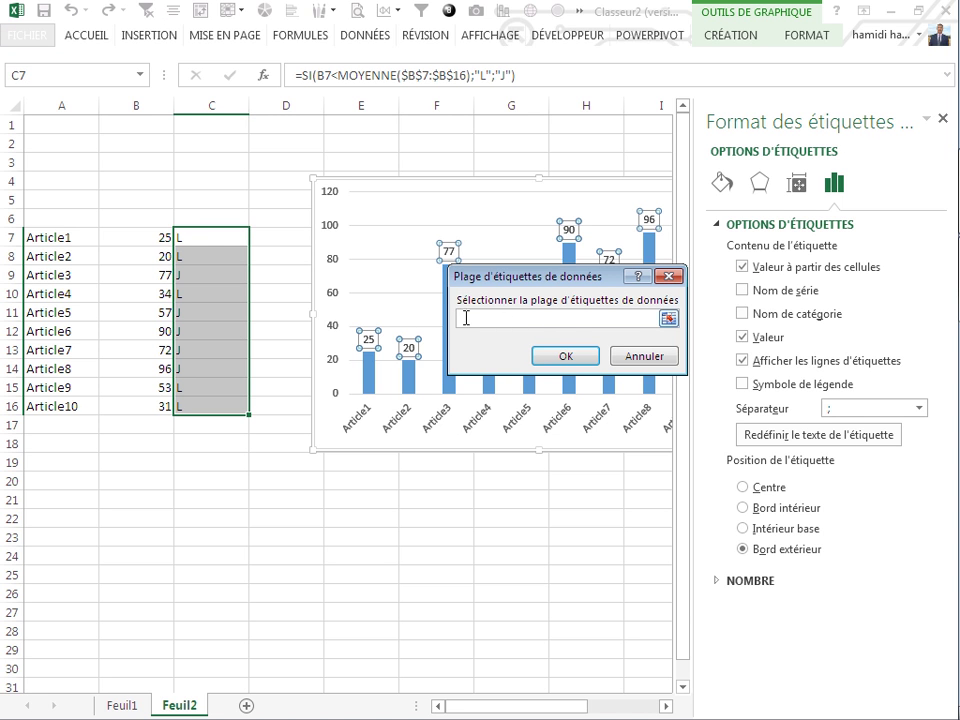
drag(210, 241, 201, 407)
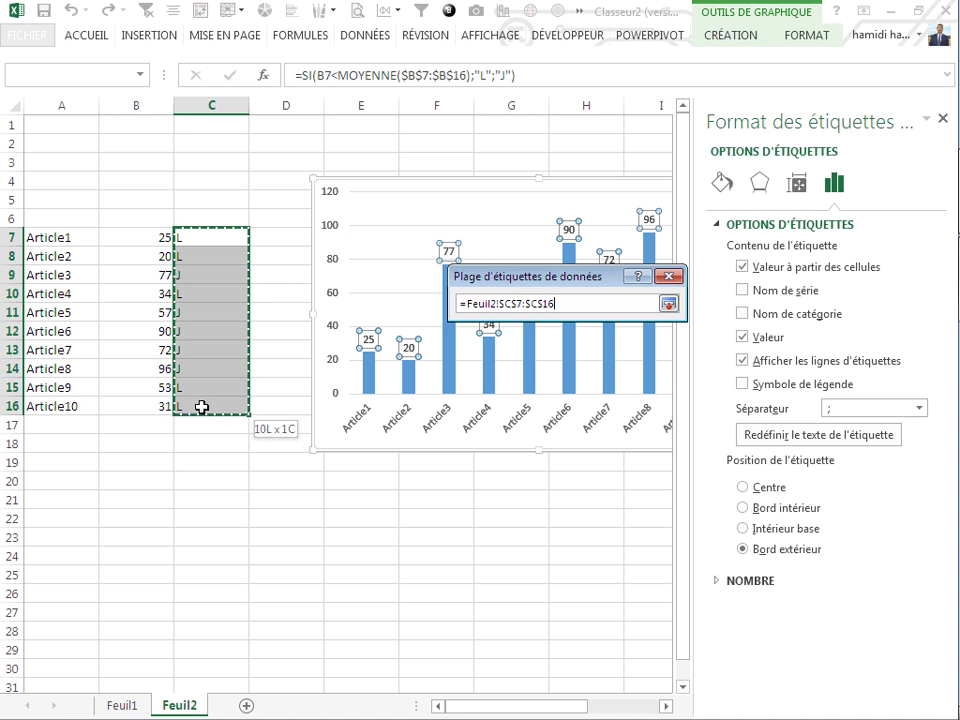
click(543, 358)
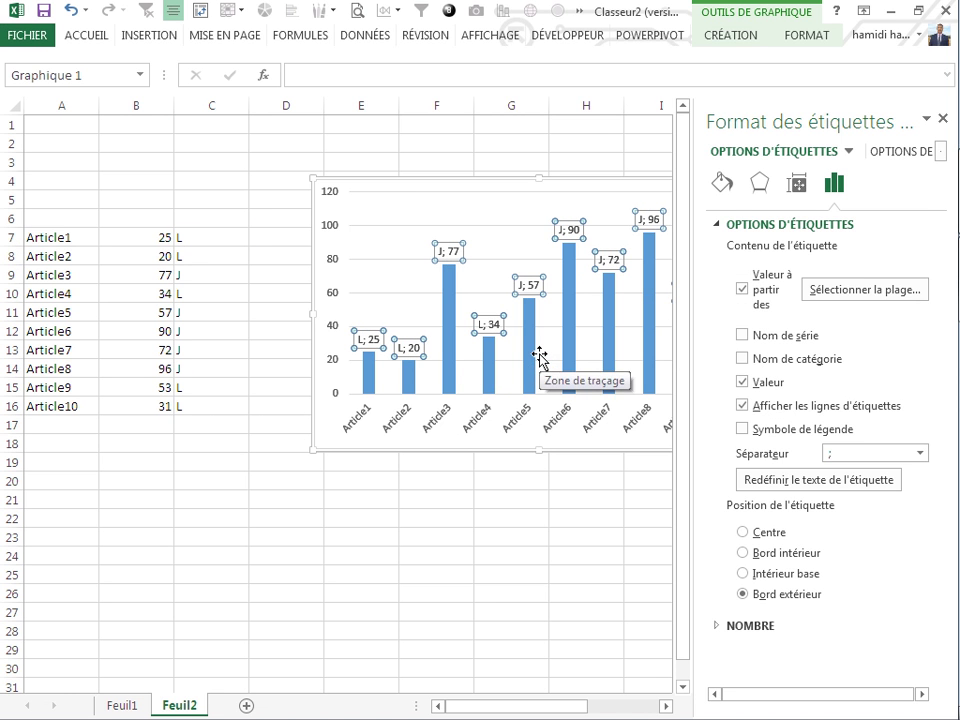
click(555, 497)
click(530, 285)
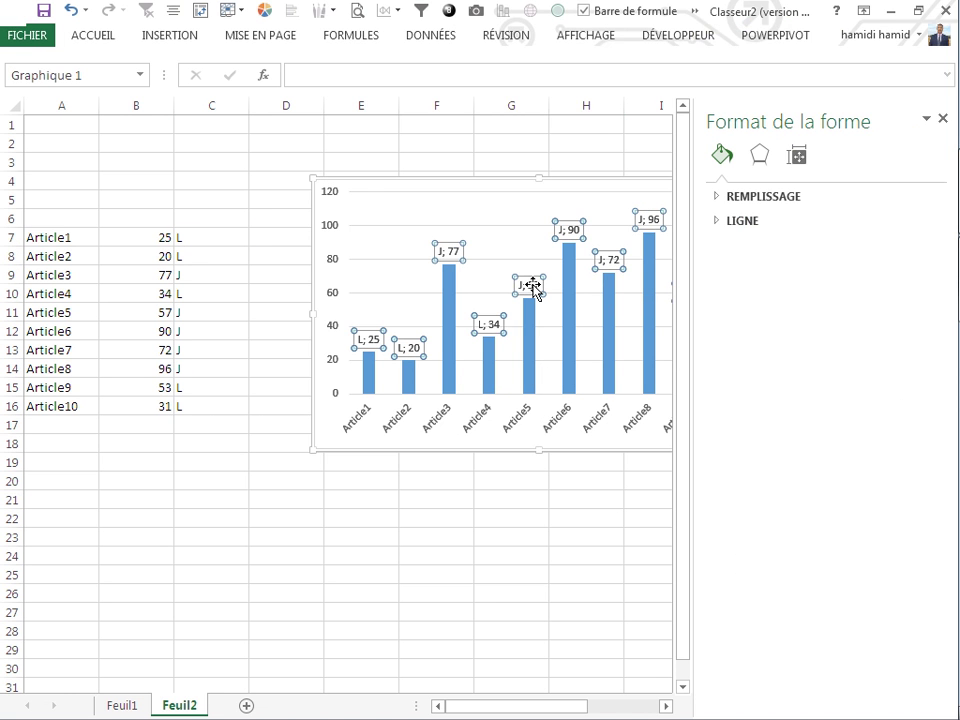
Turn off the numeric Value option so the labels show only the L/J letters.
right_click(530, 287)
click(459, 482)
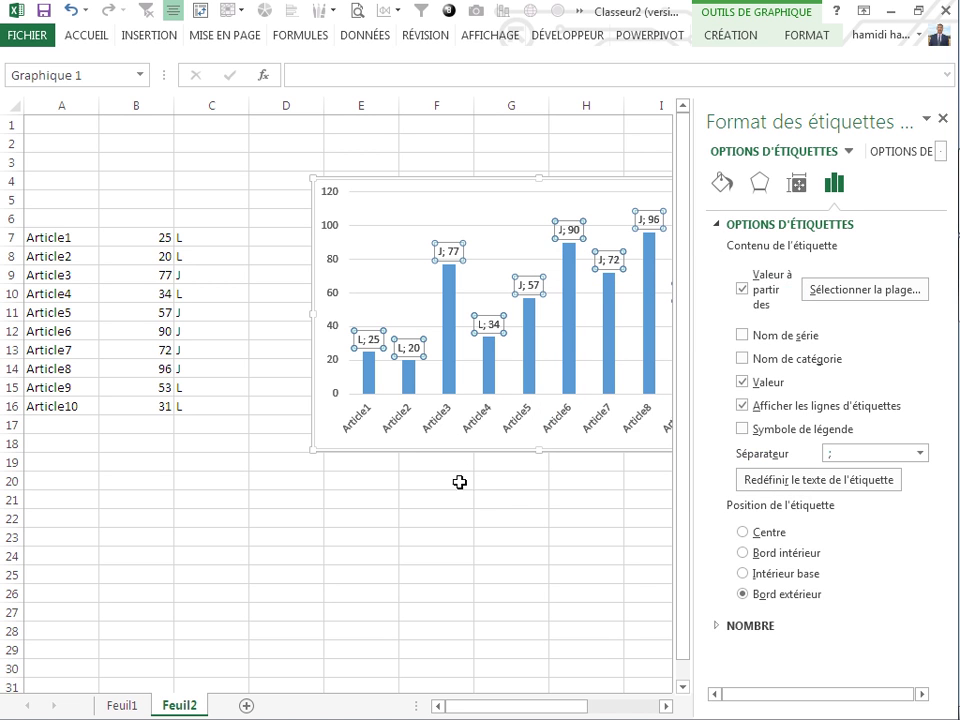
click(742, 382)
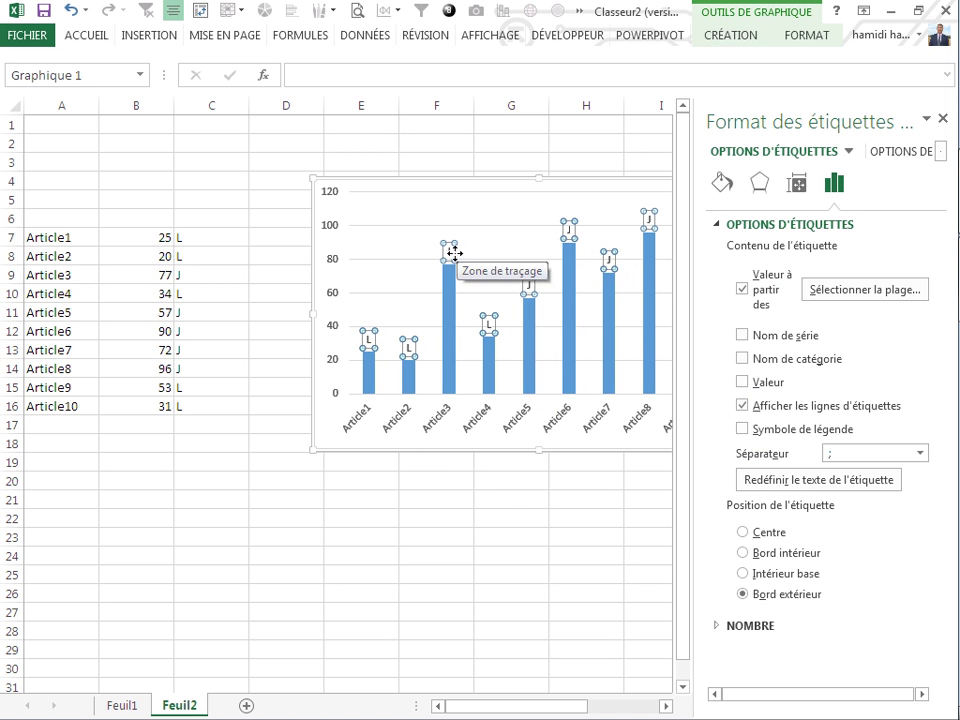
right_click(454, 253)
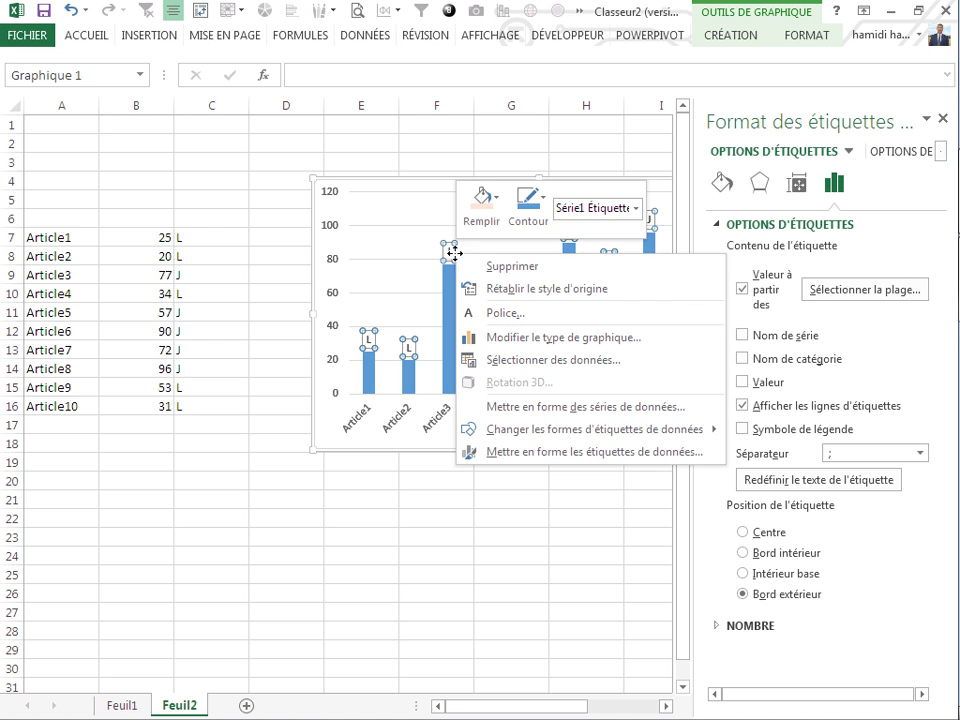
click(517, 453)
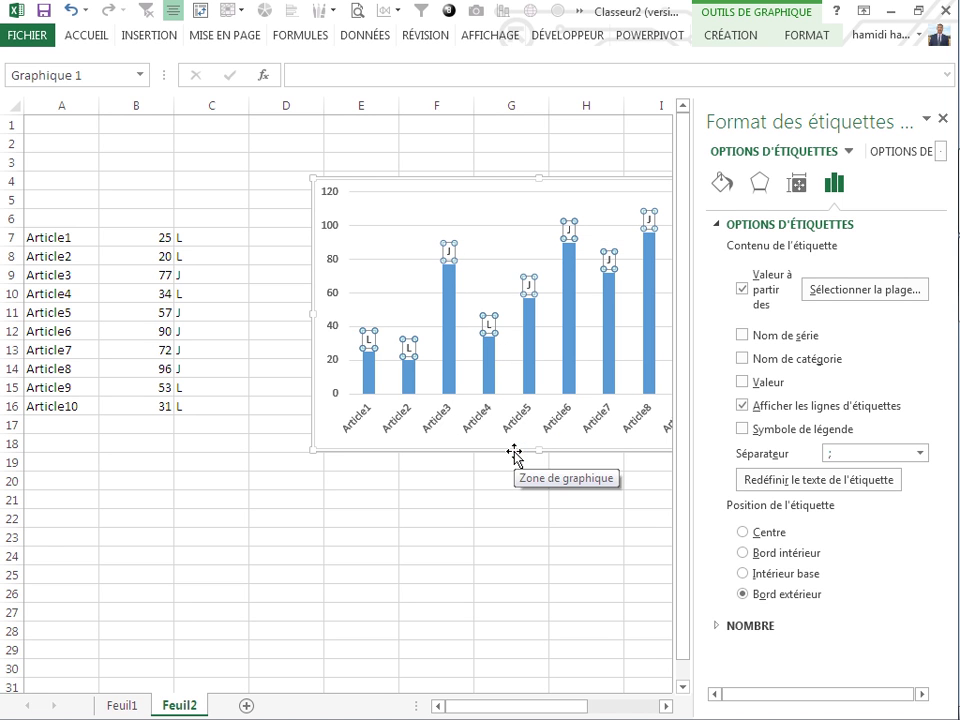
right_click(452, 253)
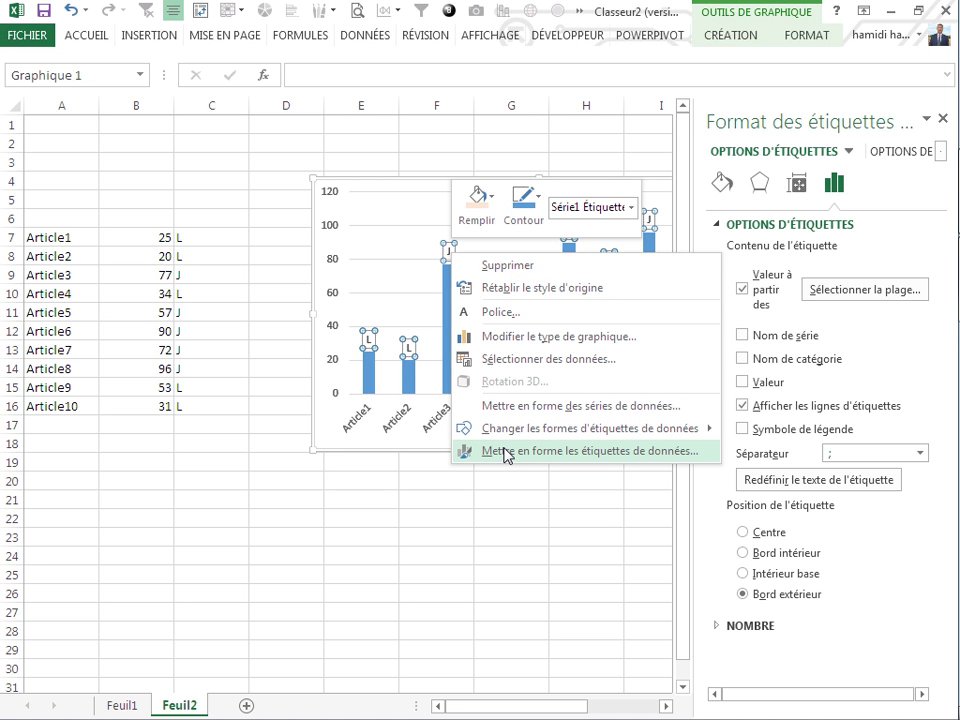
click(506, 452)
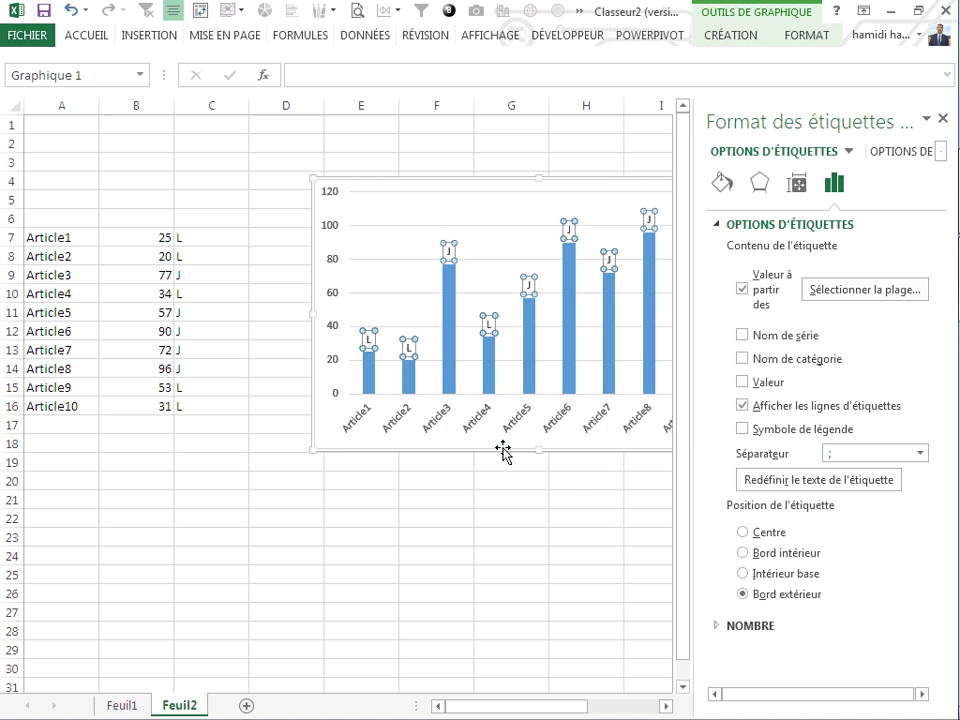
right_click(443, 247)
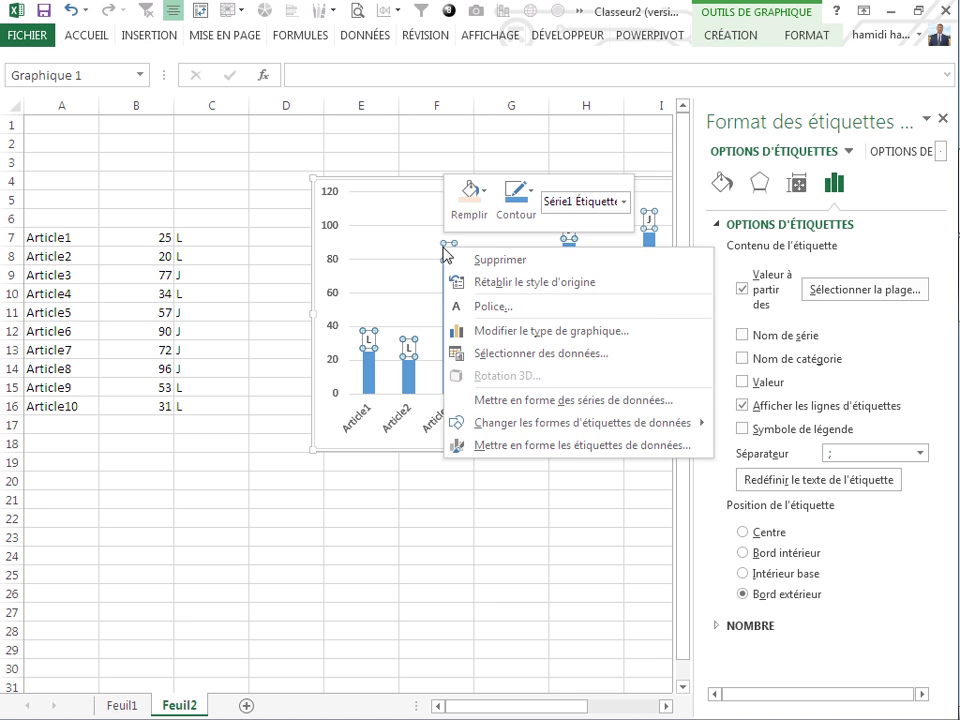
Apply the Webdings font to the bar labels.
click(492, 309)
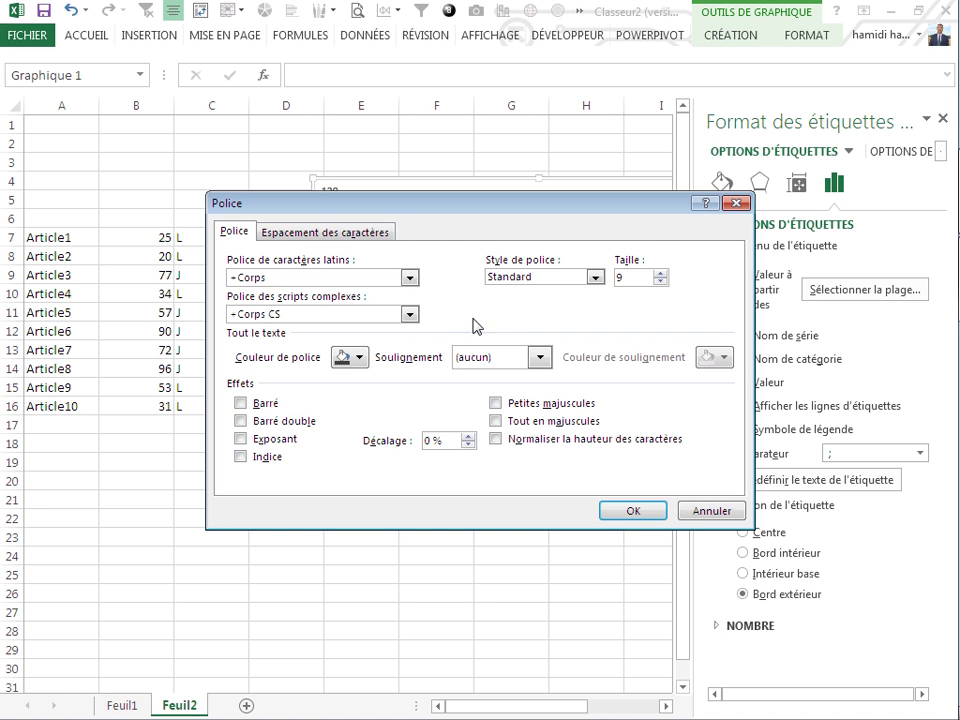
click(410, 279)
drag(411, 313, 422, 700)
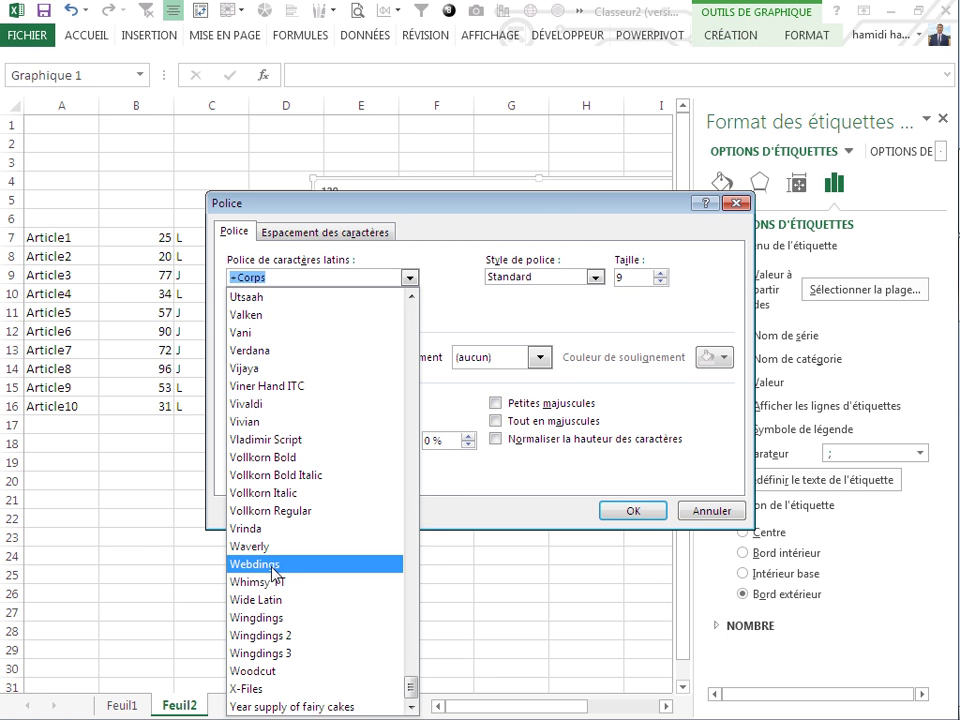
click(271, 566)
drag(568, 204, 411, 294)
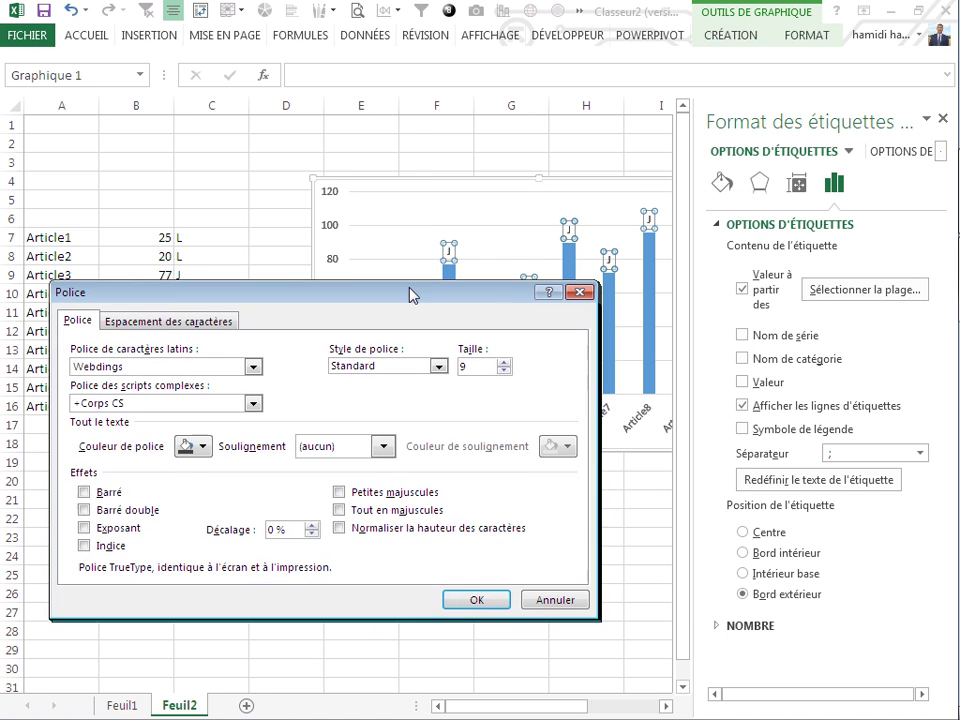
click(476, 600)
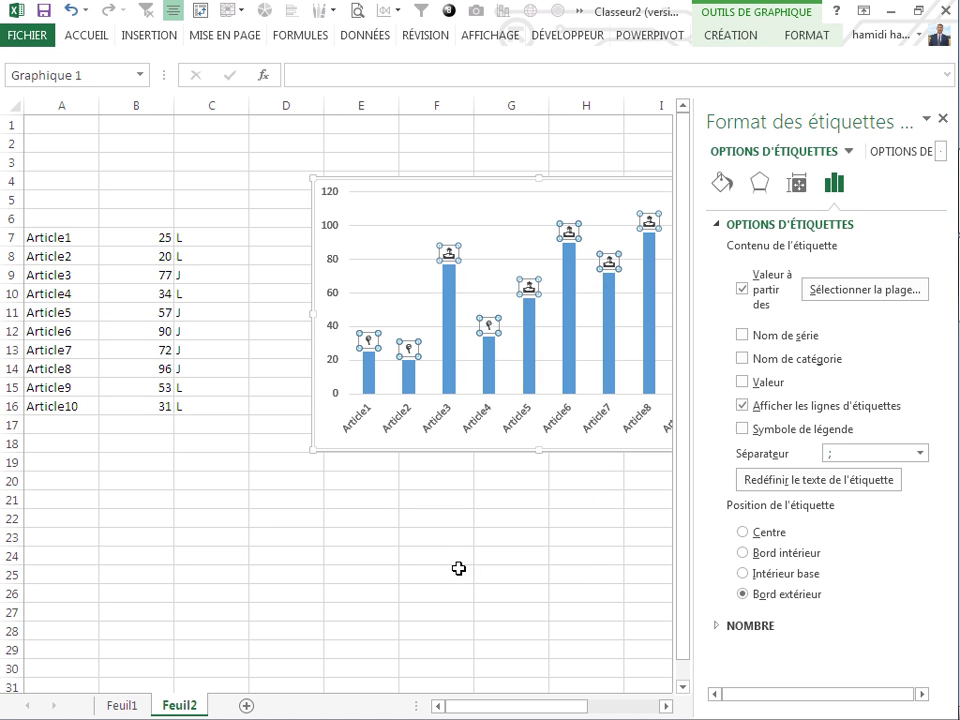
Switch the label font to Wingdings so L and J become frowny and smiley faces.
right_click(451, 253)
click(503, 450)
right_click(449, 256)
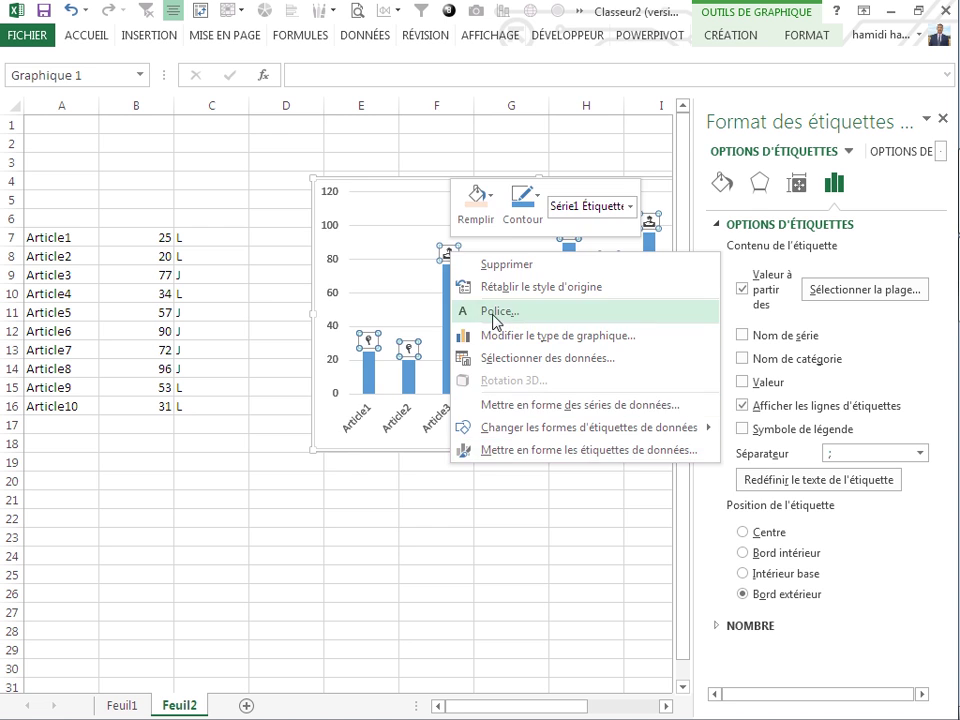
click(495, 311)
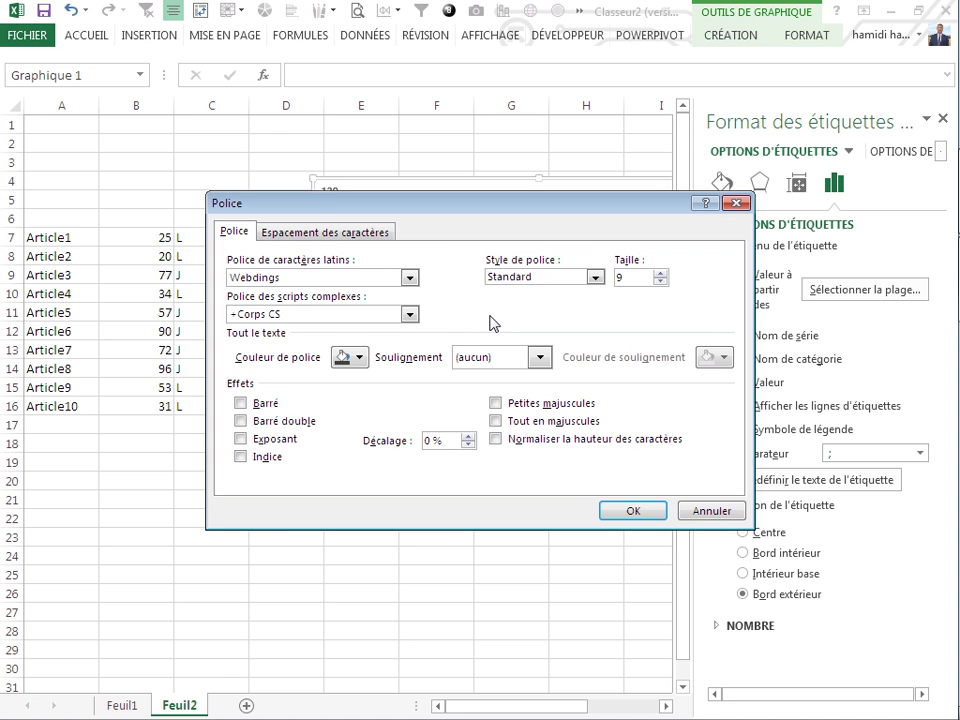
click(410, 277)
click(413, 690)
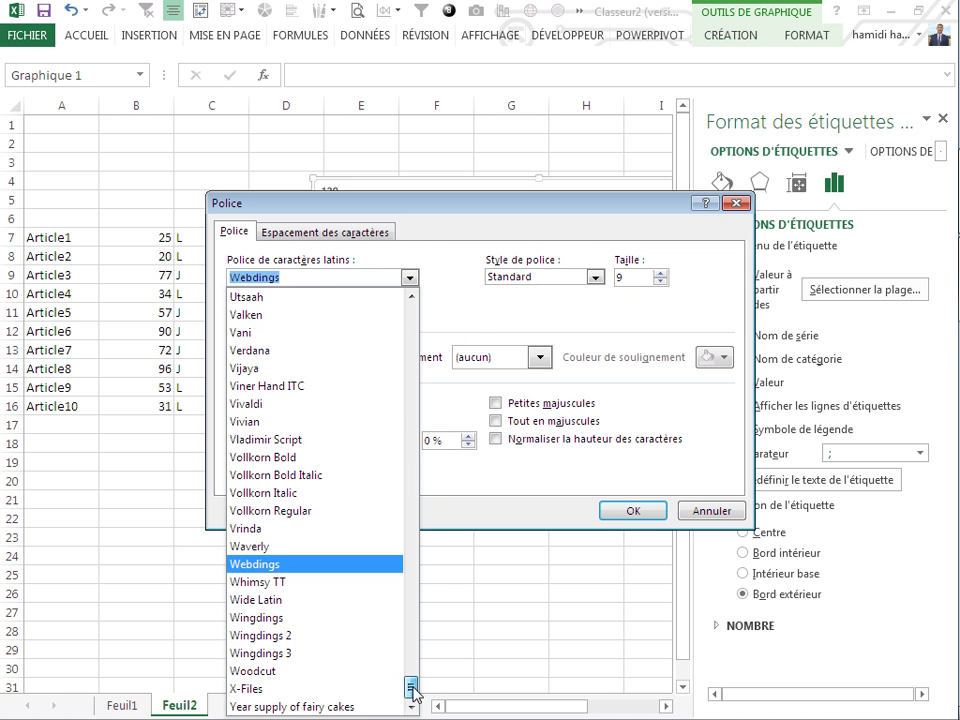
click(260, 618)
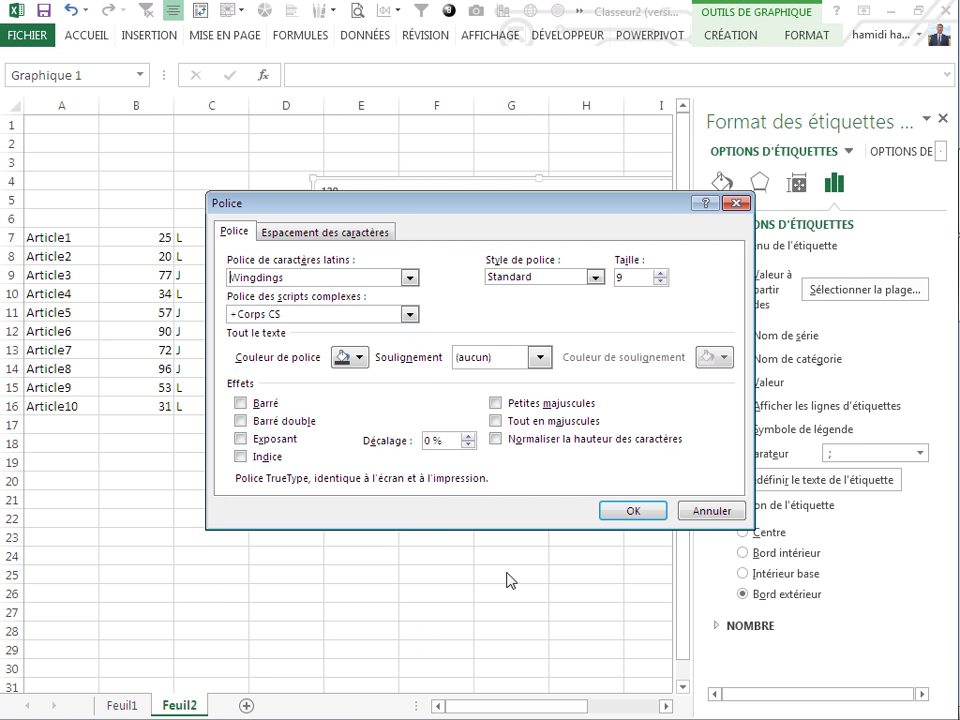
click(622, 512)
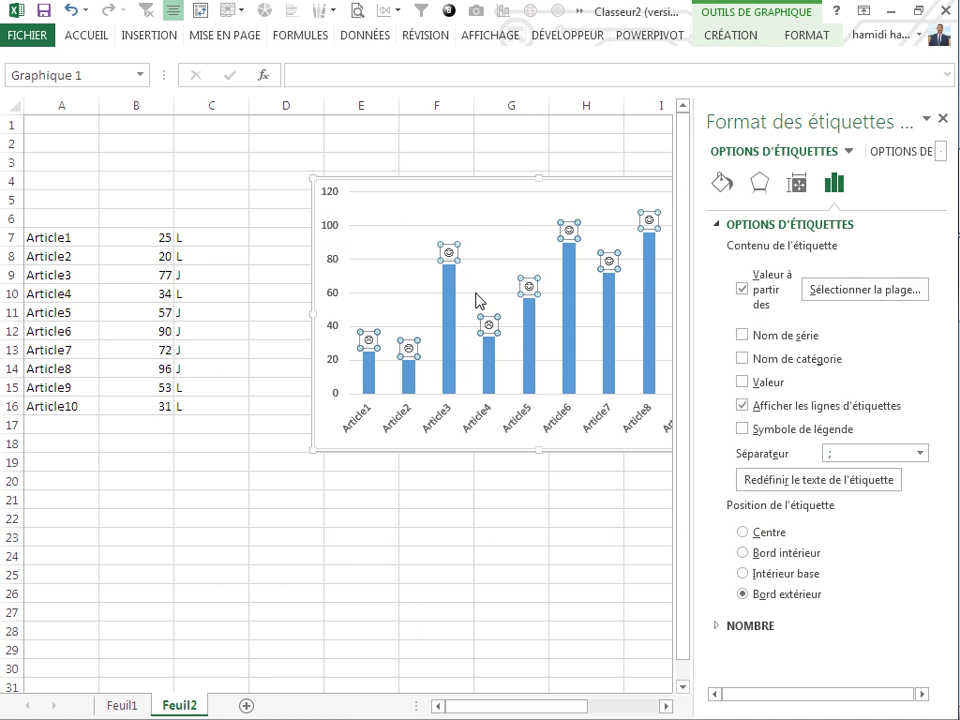
Enlarge the face labels to 24-point size.
click(93, 38)
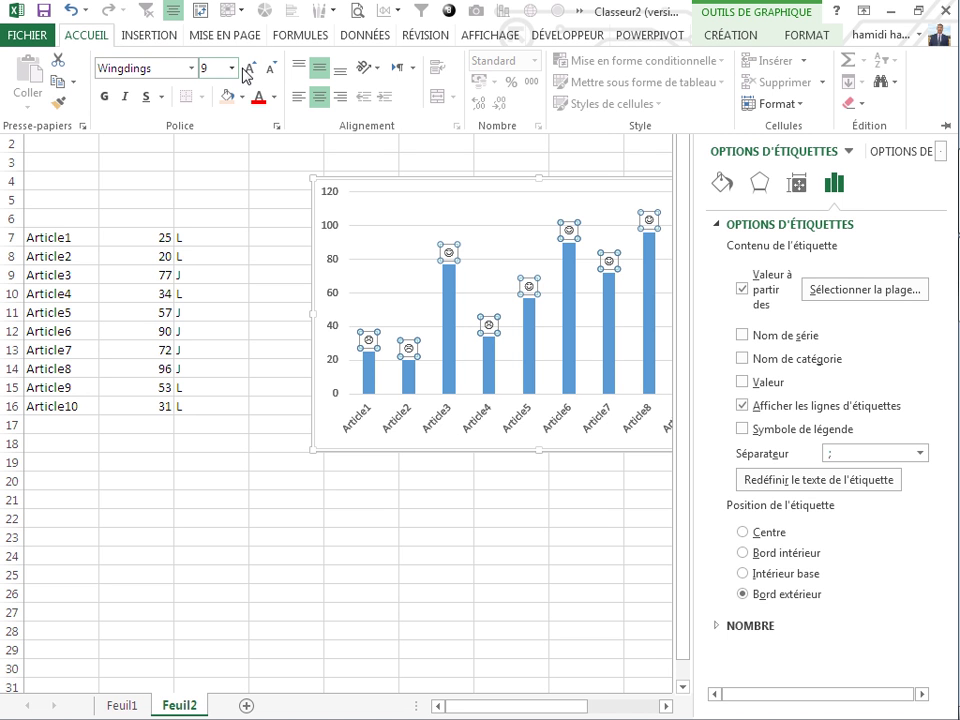
click(249, 70)
click(249, 70)
click(249, 70)
click(250, 70)
click(250, 70)
click(250, 70)
click(250, 70)
click(250, 70)
click(250, 70)
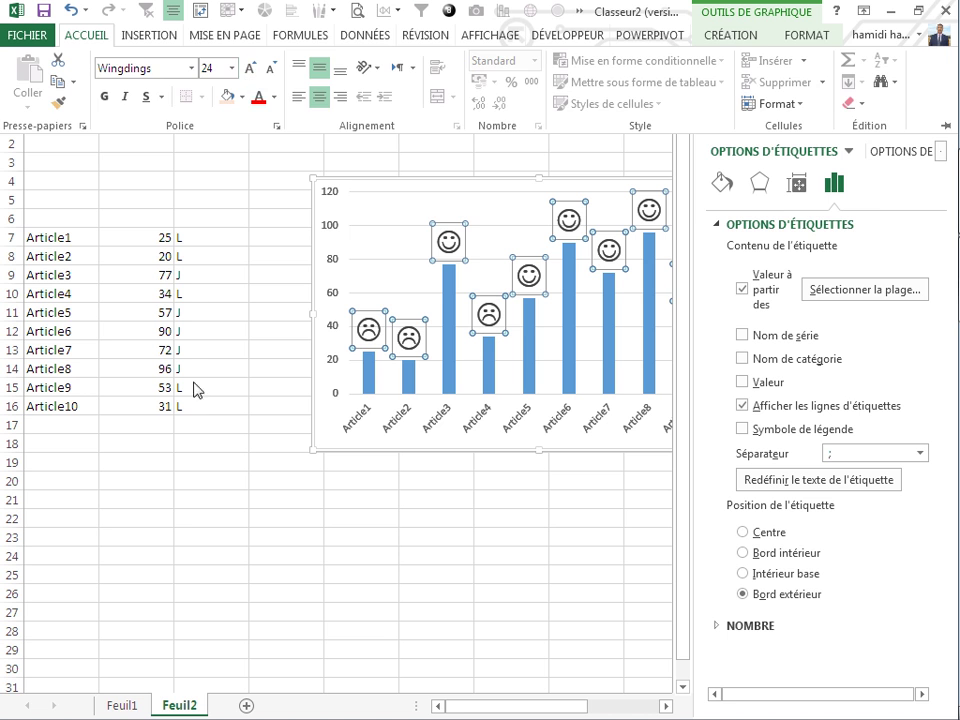
click(521, 416)
Close the formatting pane, then reposition and widen the chart so all ten articles fit.
click(943, 123)
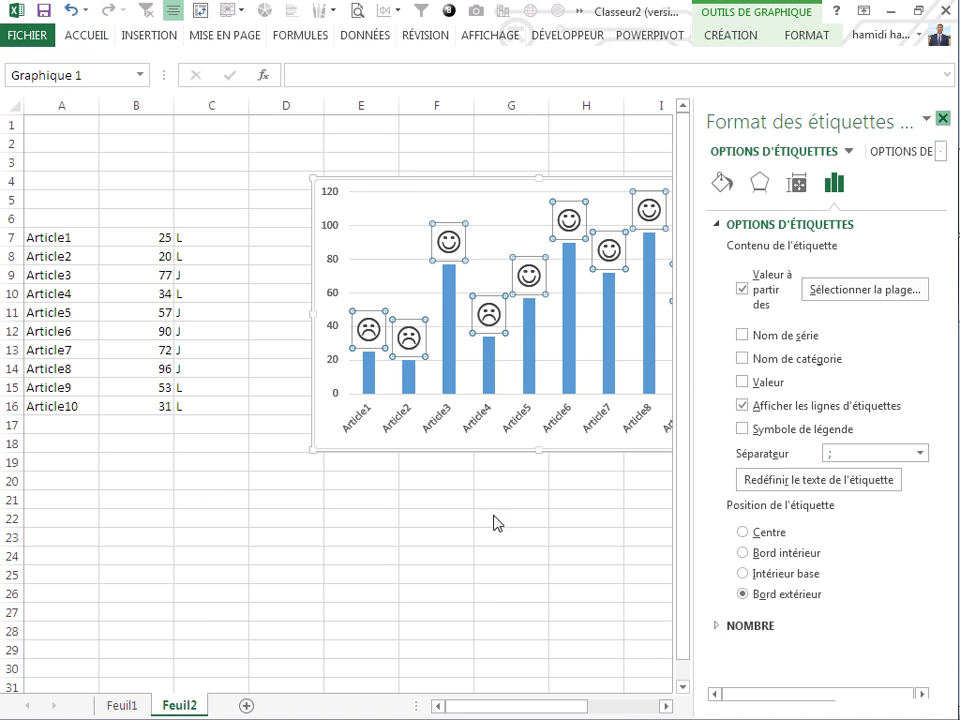
key(Escape)
drag(501, 450, 431, 461)
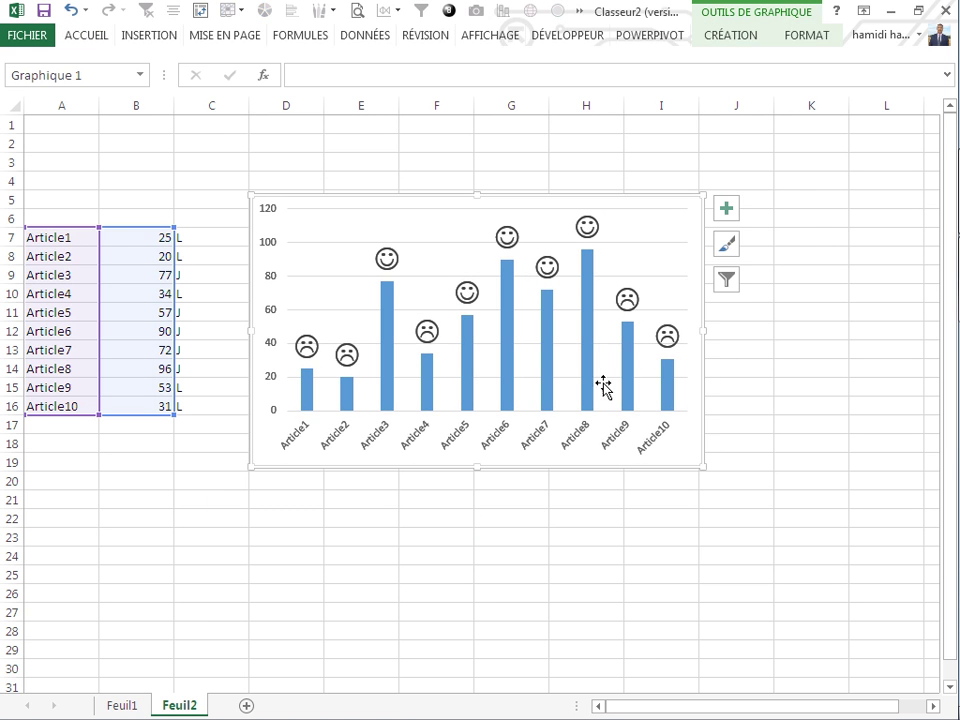
drag(705, 331, 780, 331)
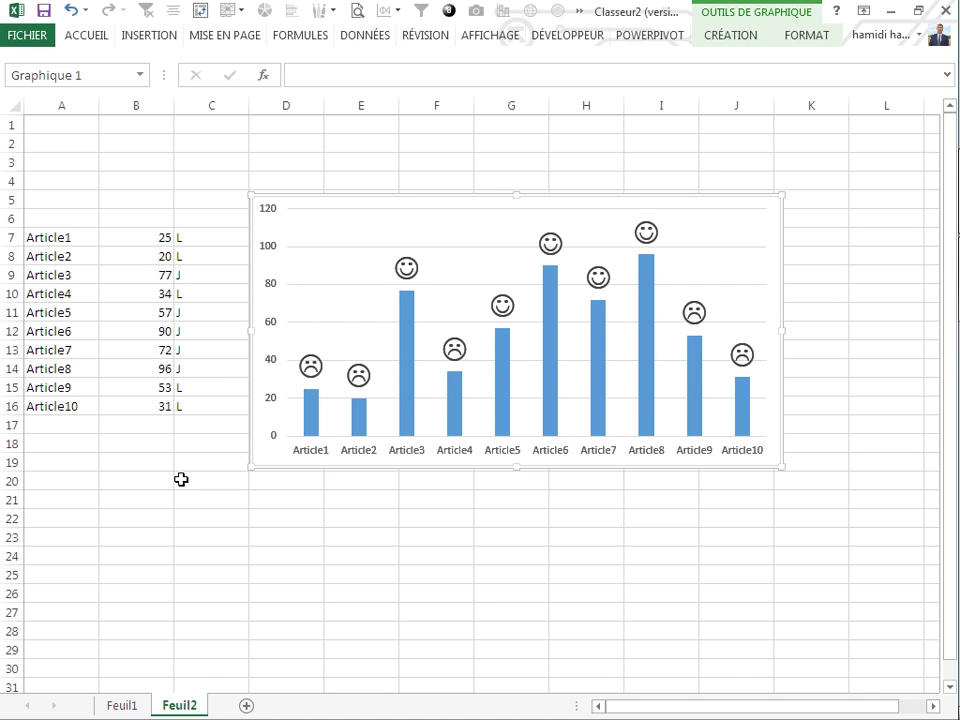
click(190, 515)
drag(195, 240, 208, 403)
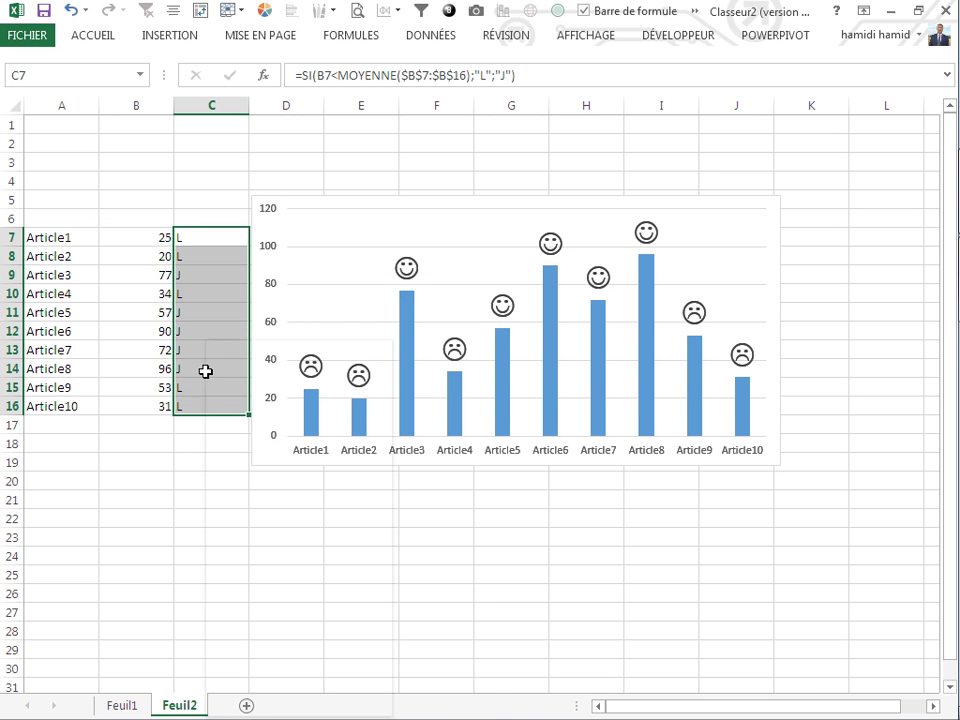
Colour the L/J letters in C7:C16 white to hide them.
right_click(206, 371)
click(329, 311)
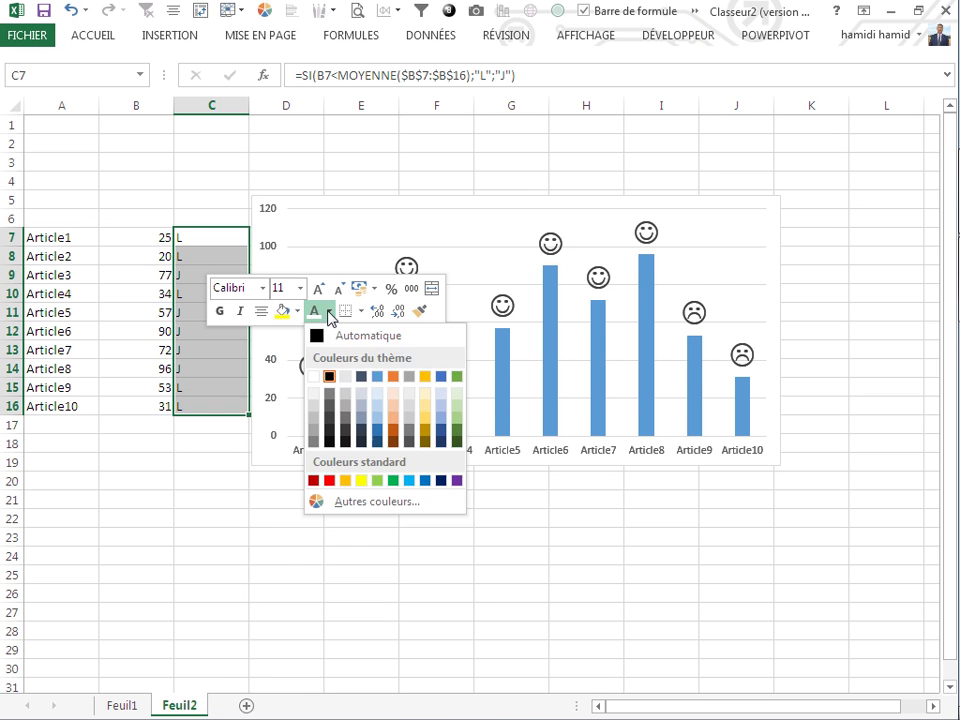
click(313, 397)
click(212, 518)
Shift the chart slightly left and check the formulas in C7 and B7.
click(253, 390)
drag(231, 368, 209, 377)
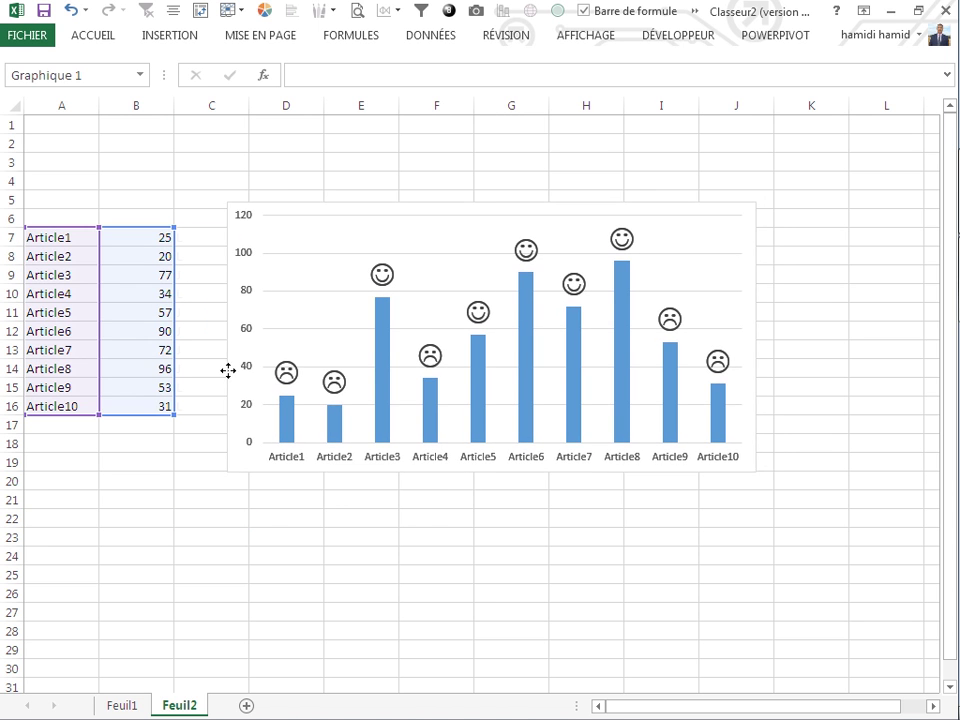
click(261, 551)
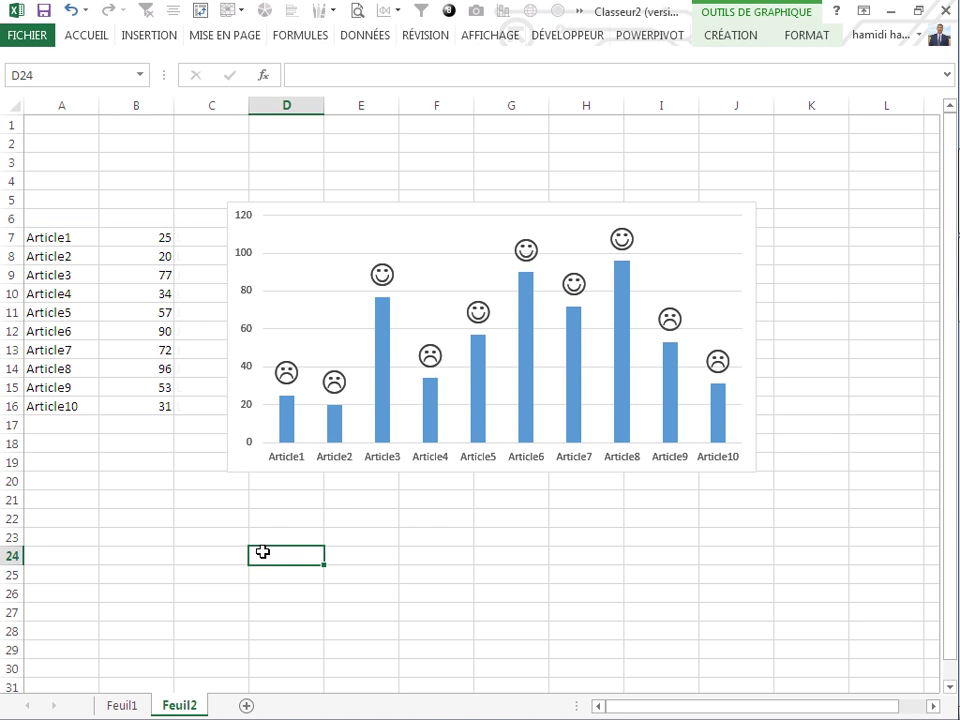
click(180, 238)
click(137, 238)
Recalculate with F9 repeatedly so the quantities change and the smiley/frowny labels update.
click(195, 500)
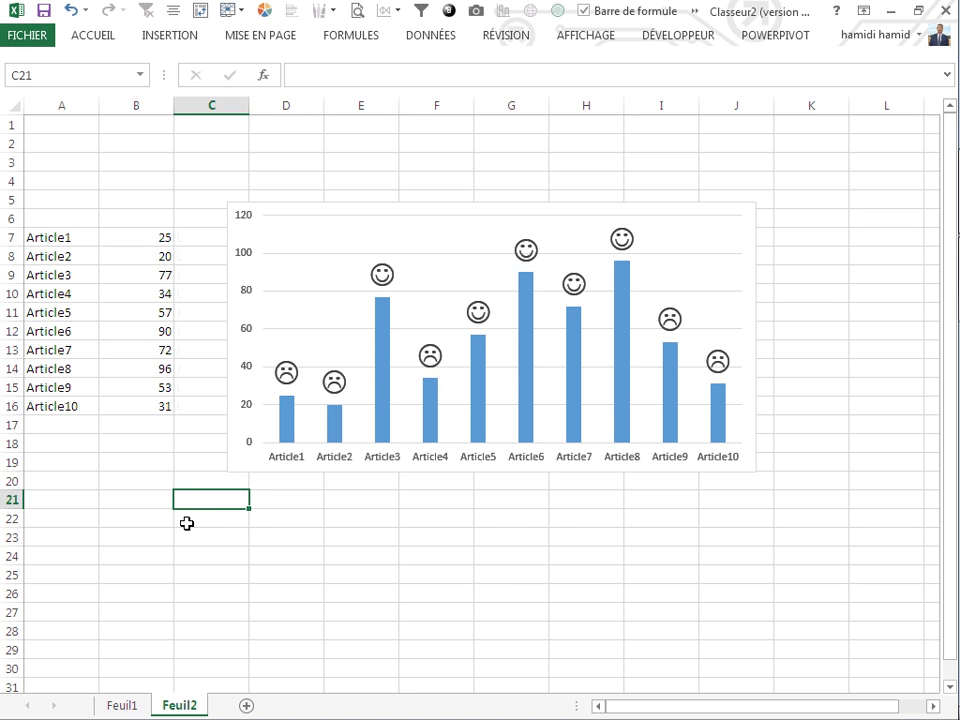
key(F9)
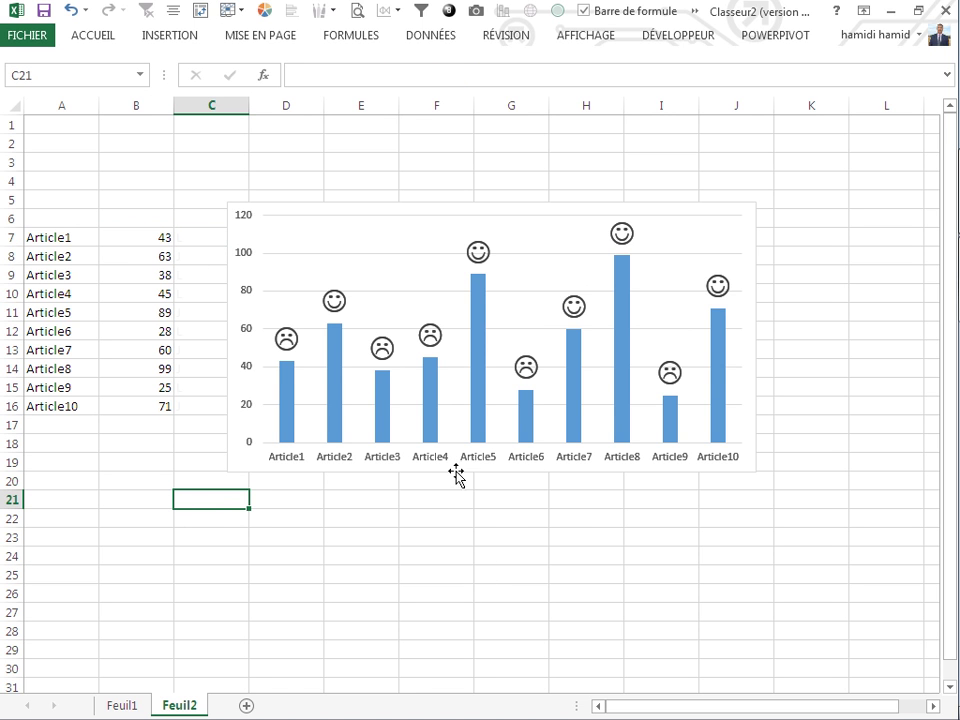
key(F9)
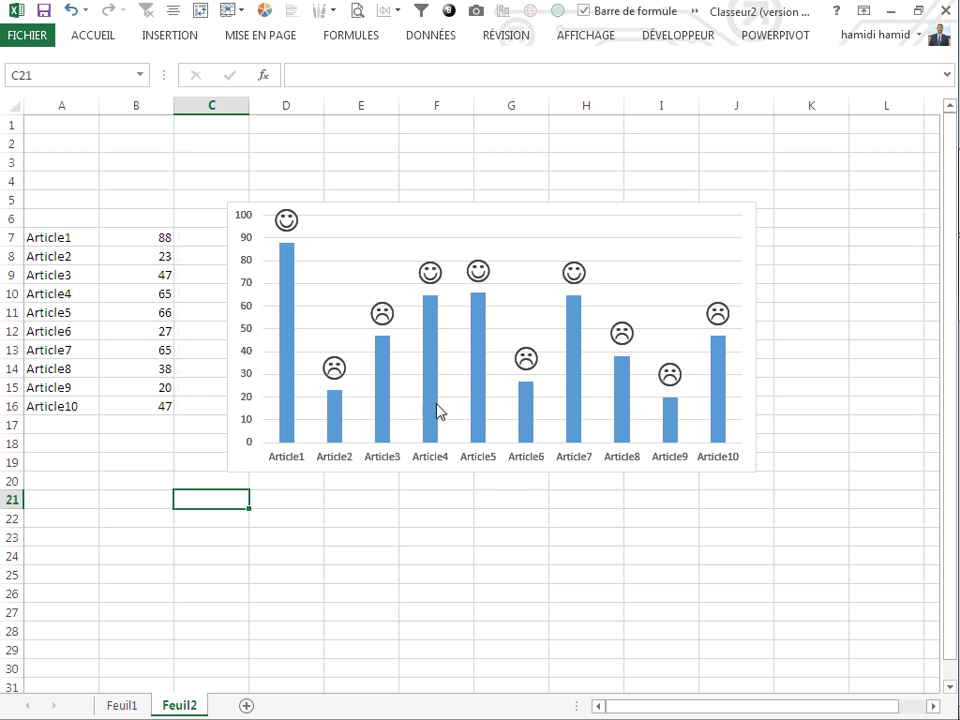
click(511, 554)
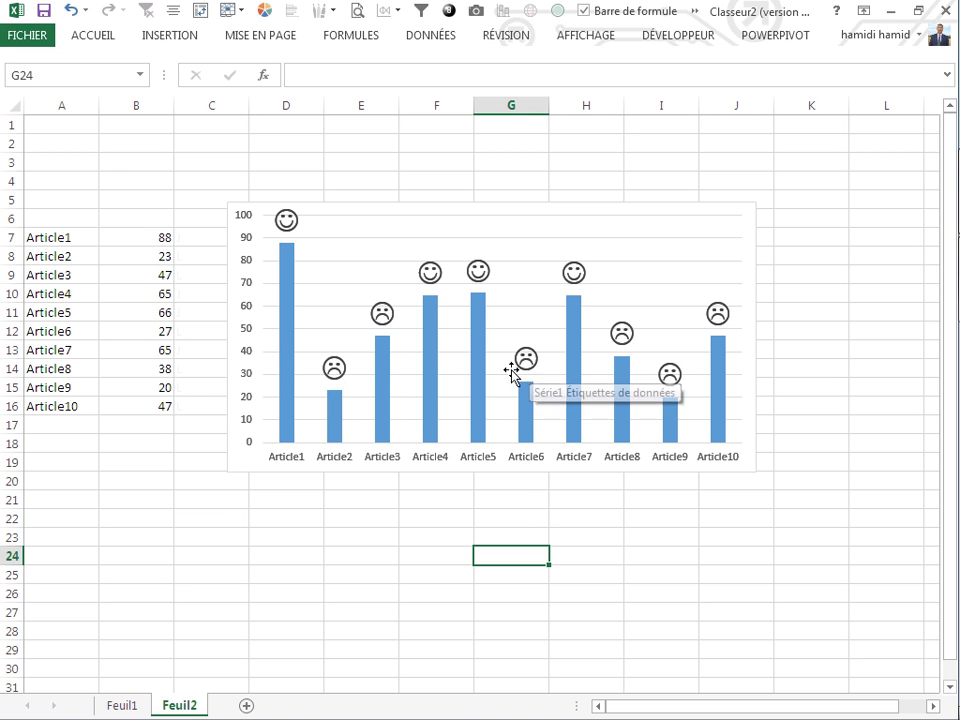
key(Up)
key(F9)
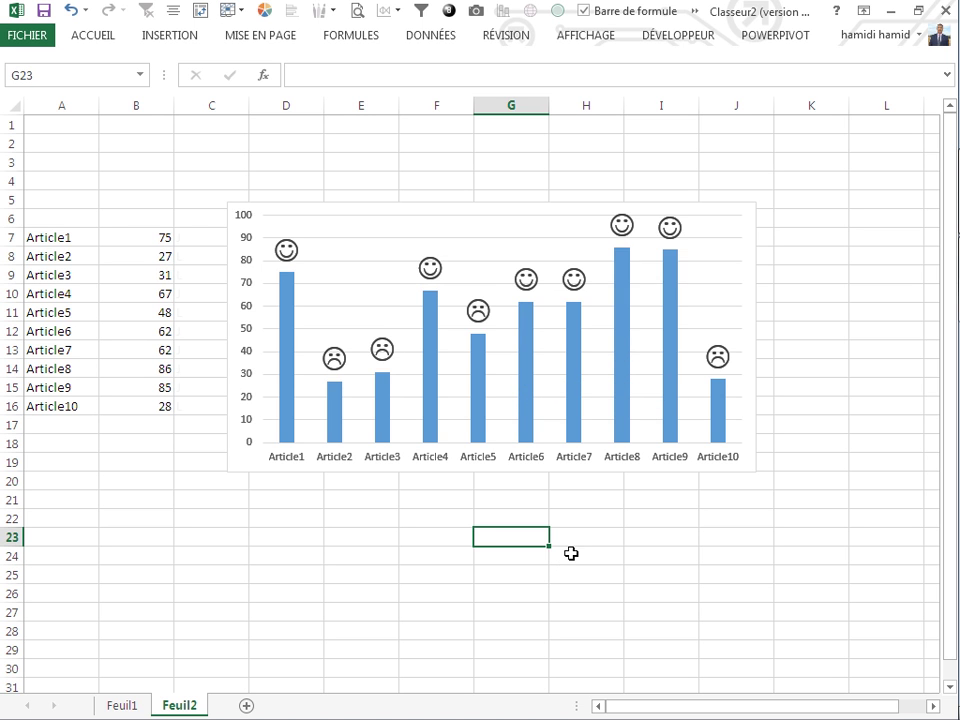
key(F9)
key(F9)
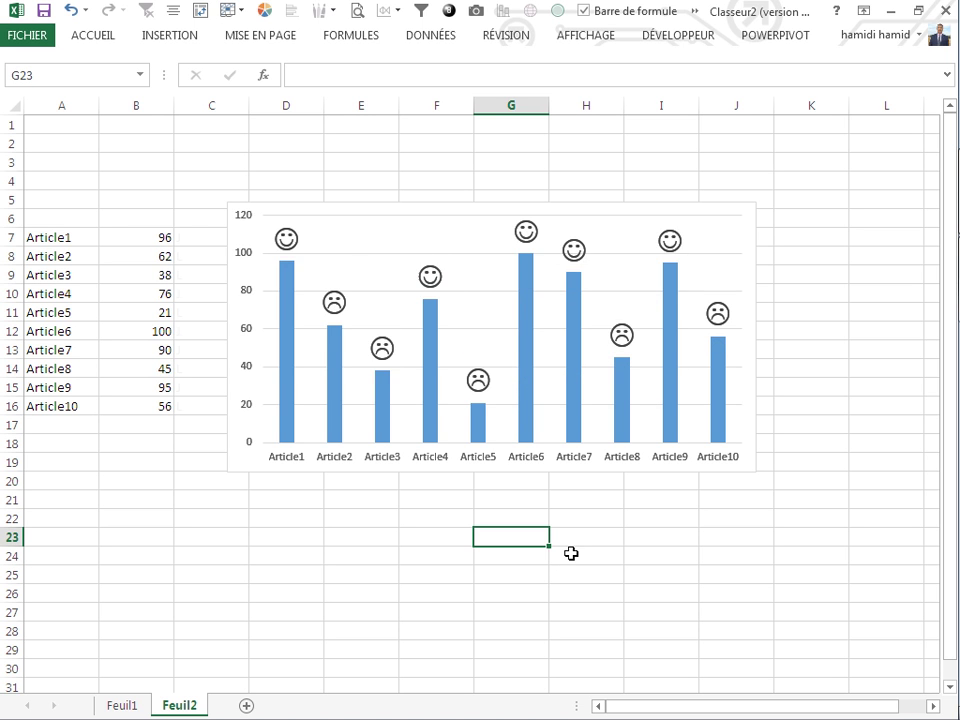
key(F9)
key(F9)
key(F9)
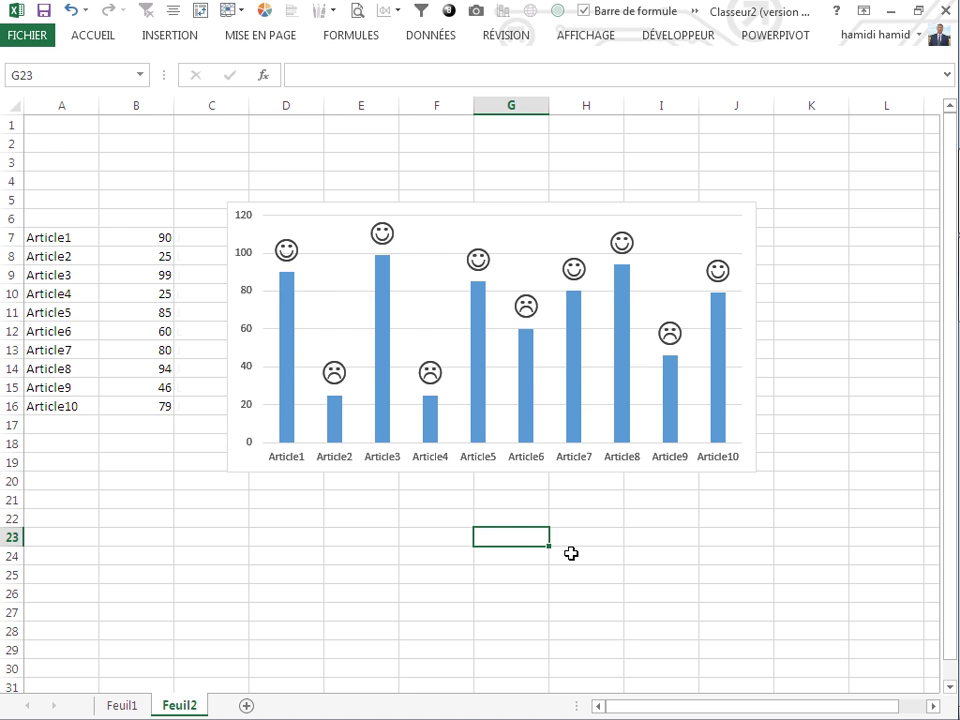
key(F9)
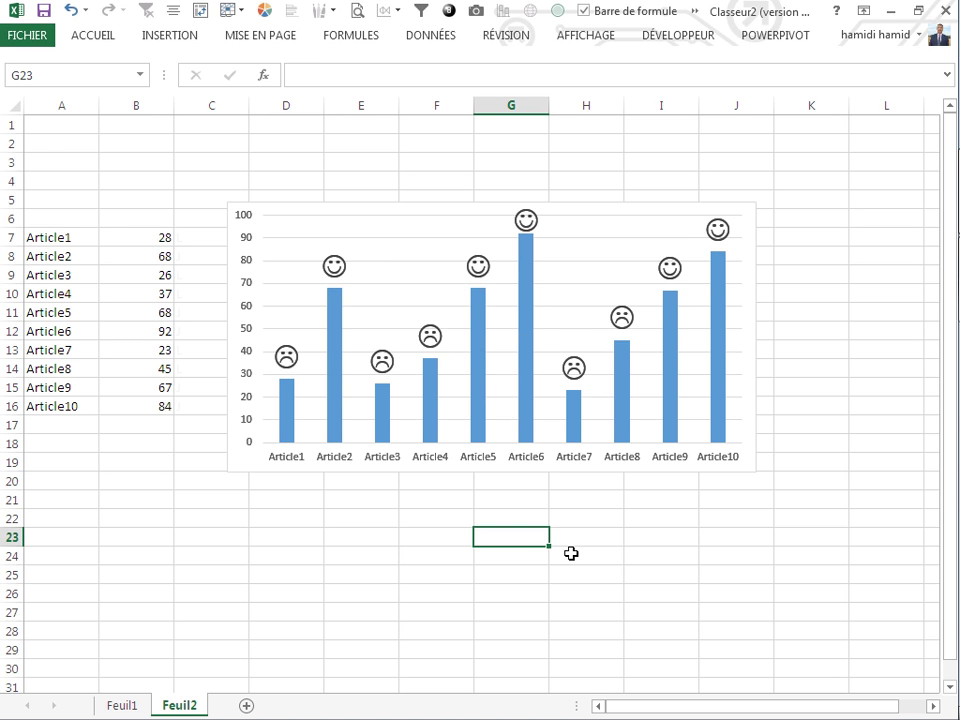
key(F9)
key(F9)
key(F9)
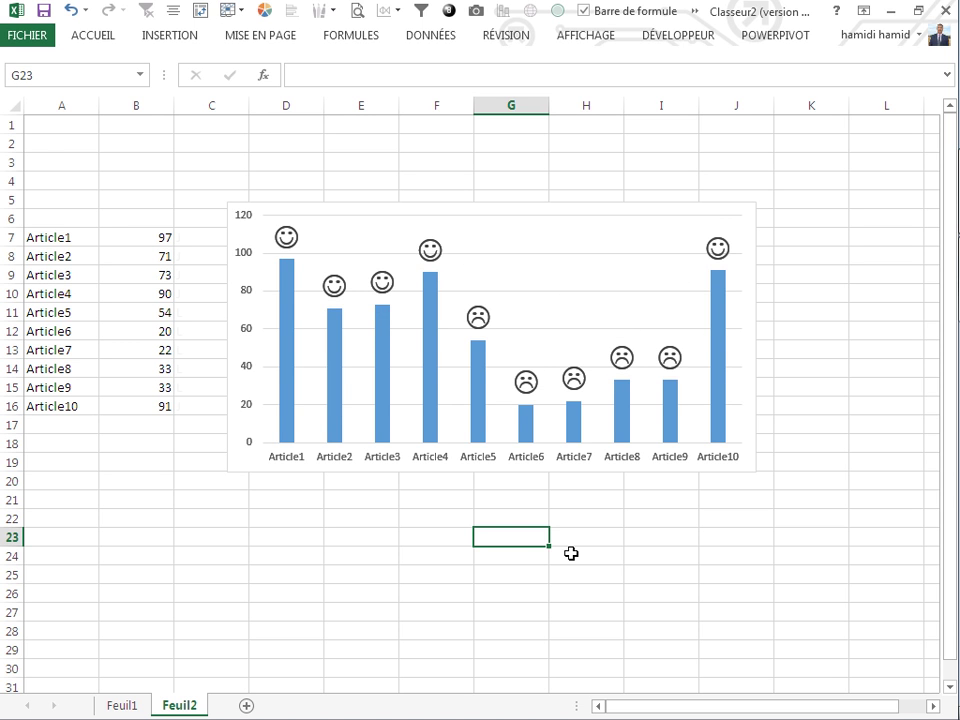
click(411, 551)
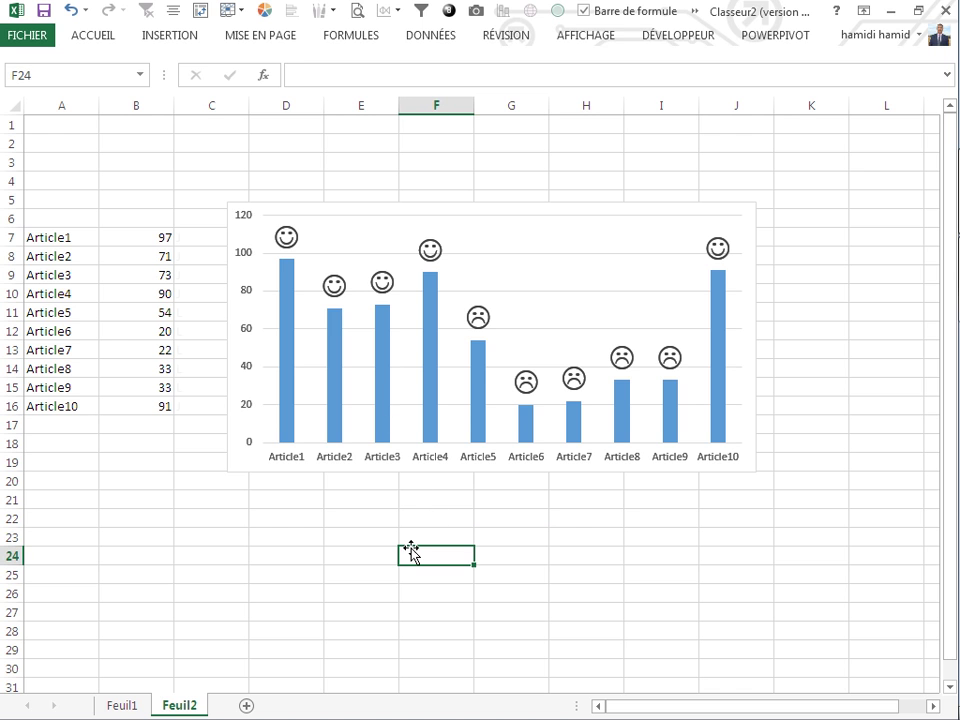
click(364, 538)
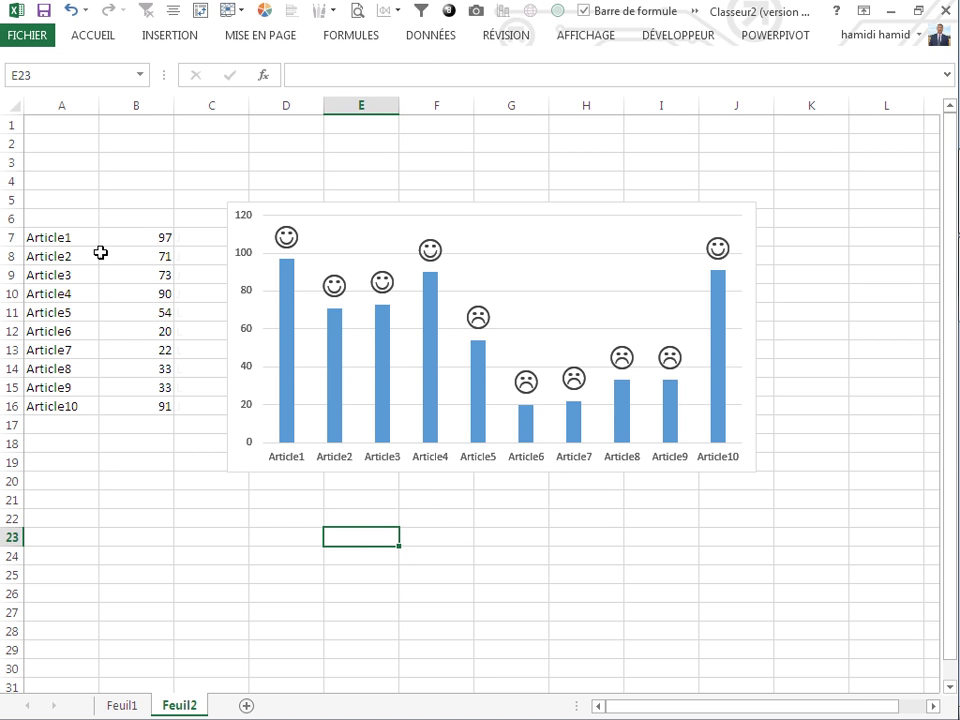
click(434, 551)
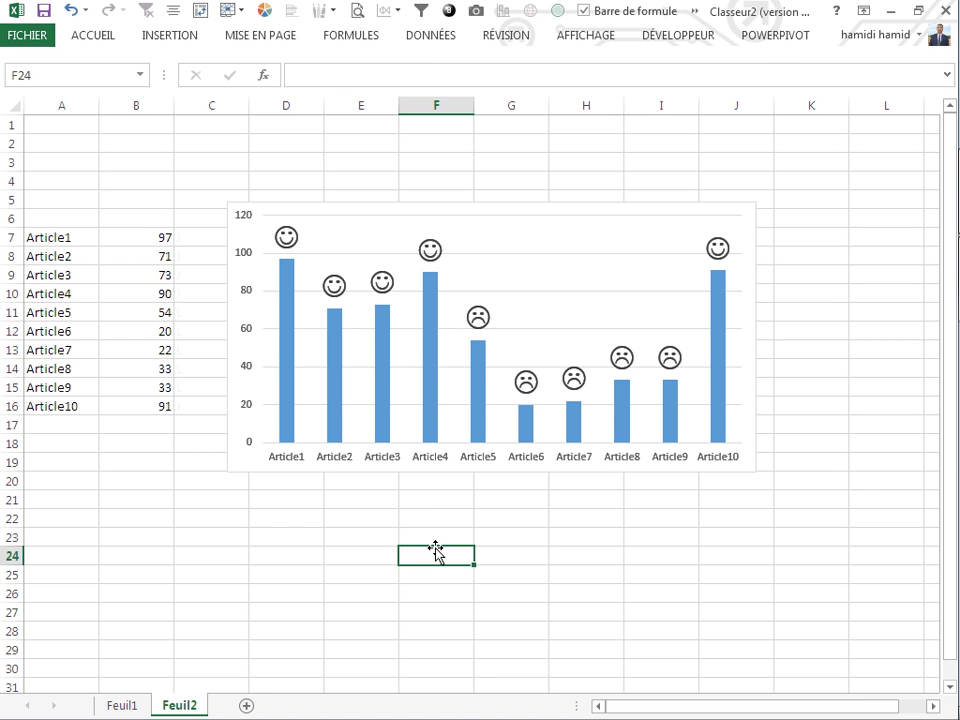
key(F9)
key(F9)
key(F9)
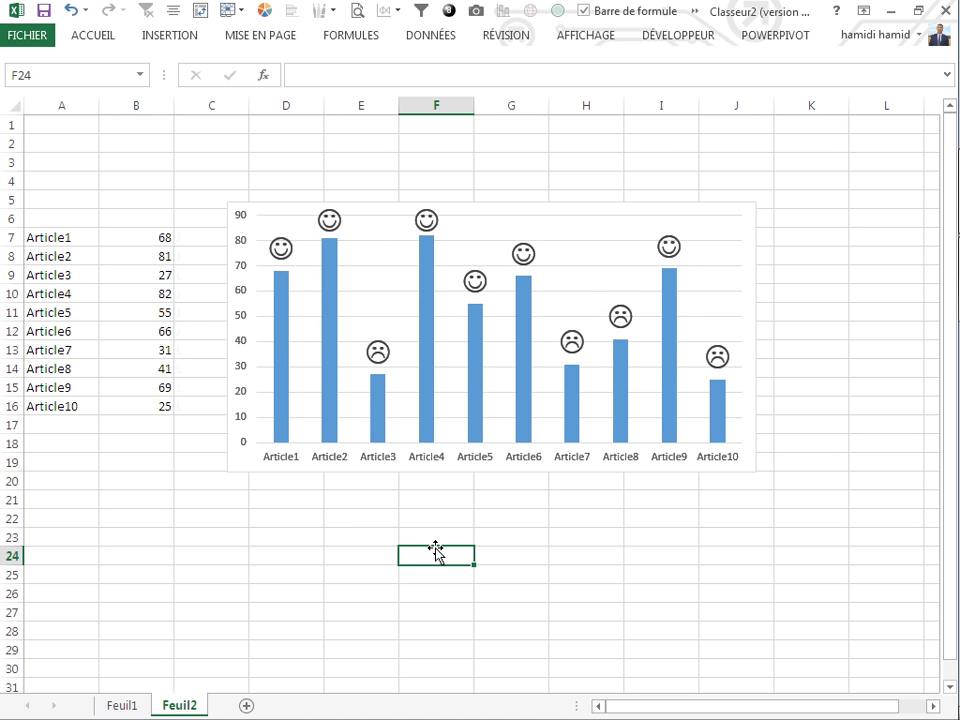
key(F9)
key(F9)
key(F9)
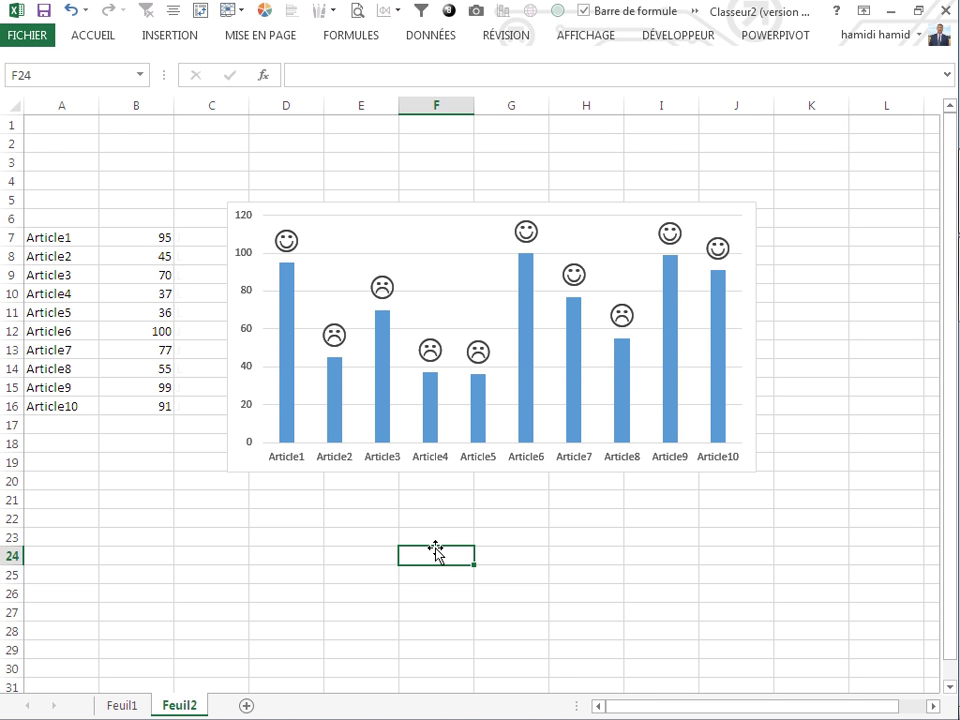